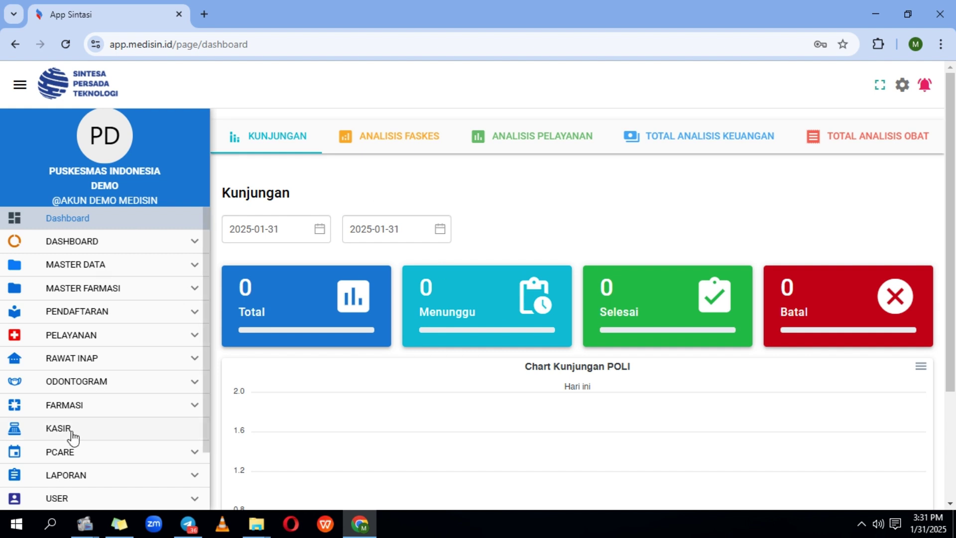
Look through the available modules and open the Perawat page under Pelayanan
{"action": "scroll", "coordinate": [110, 379], "scroll_direction": "down", "scroll_amount": 1}
{"action": "scroll", "coordinate": [110, 379], "scroll_direction": "down", "scroll_amount": 1}
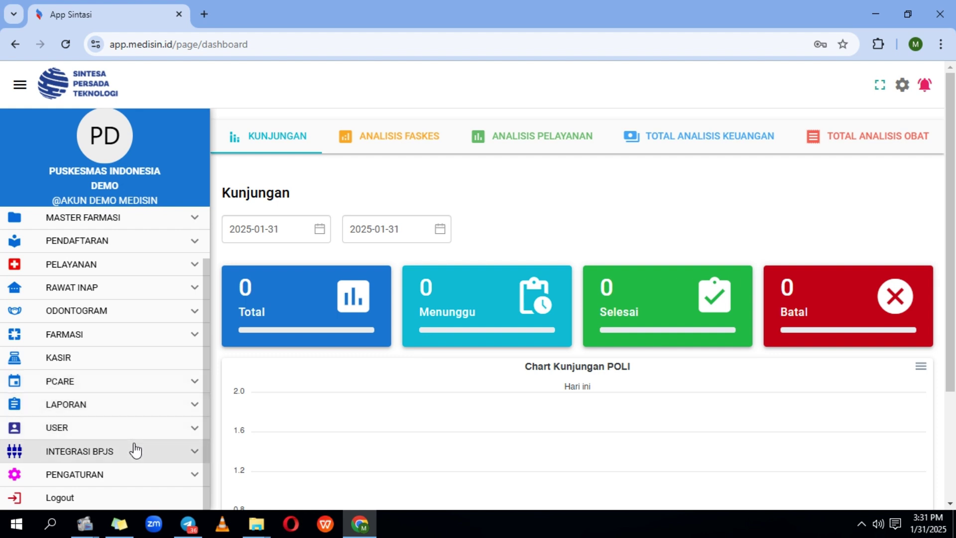
{"action": "scroll", "coordinate": [136, 451], "scroll_direction": "up", "scroll_amount": 3}
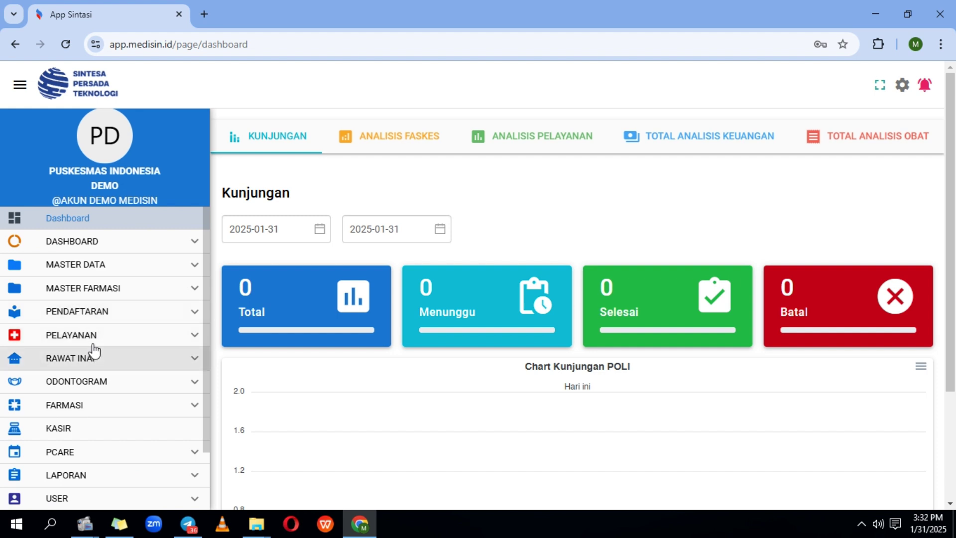
{"action": "left_click", "coordinate": [128, 335]}
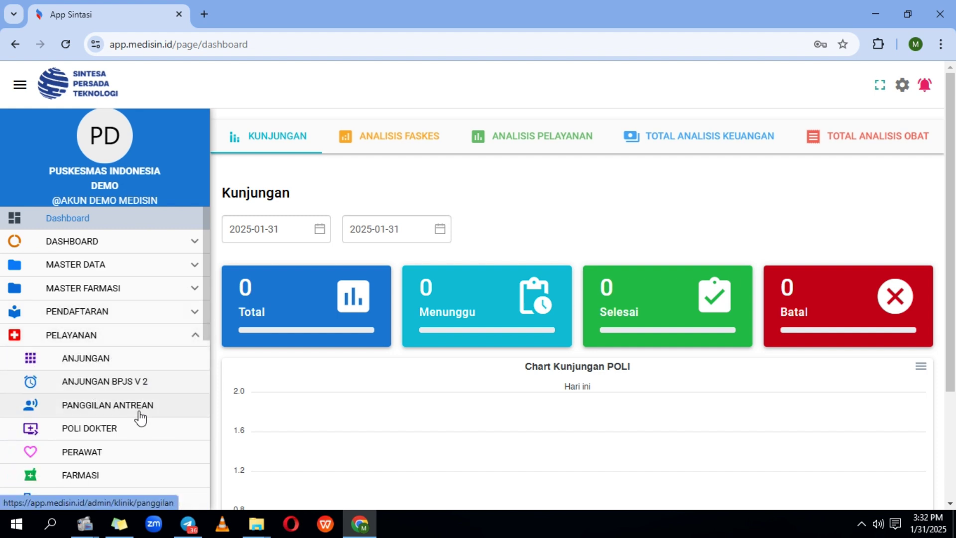
{"action": "left_click", "coordinate": [131, 450]}
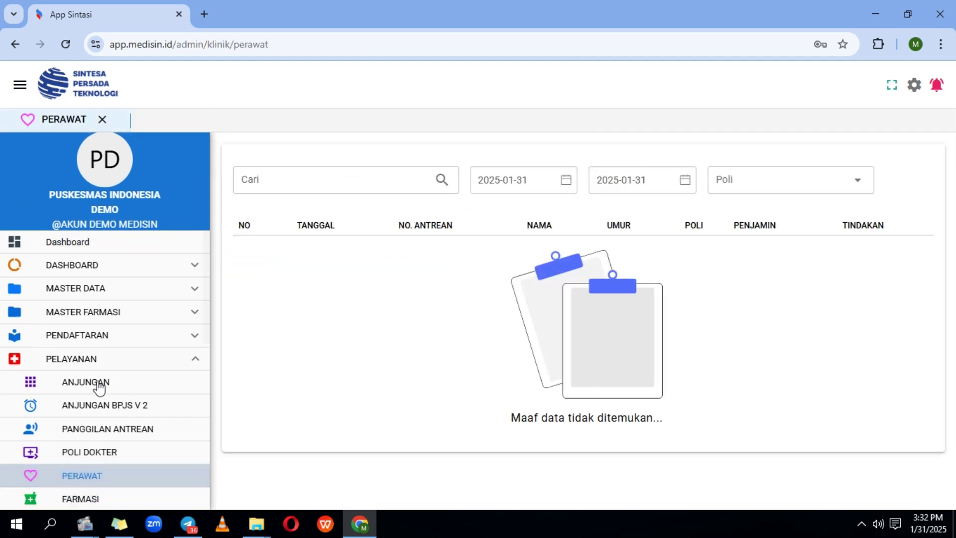
Open Data Pasien, start the service process for the first listed patient, and choose KLUSTER 2
{"action": "left_click", "coordinate": [164, 348]}
{"action": "left_click", "coordinate": [144, 383]}
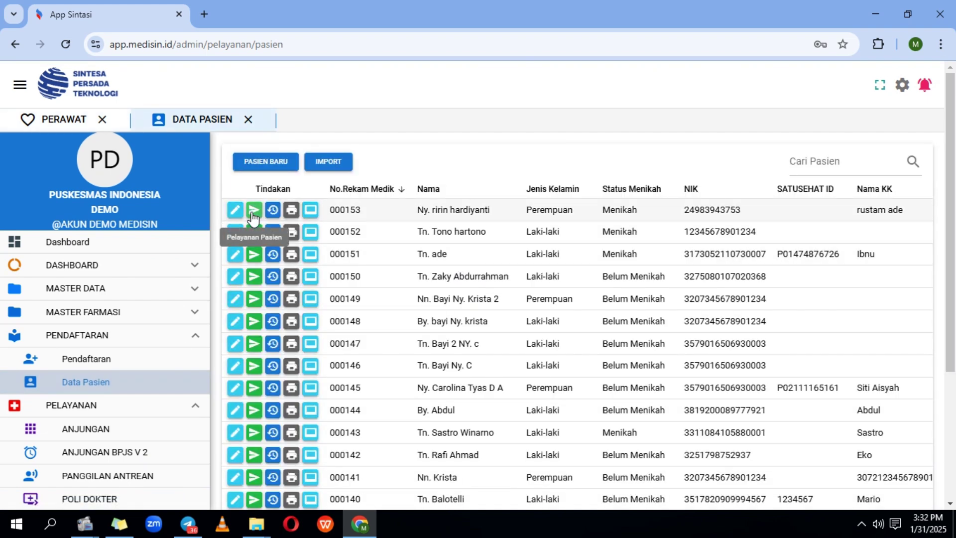
{"action": "left_click", "coordinate": [251, 213]}
{"action": "left_click", "coordinate": [215, 204]}
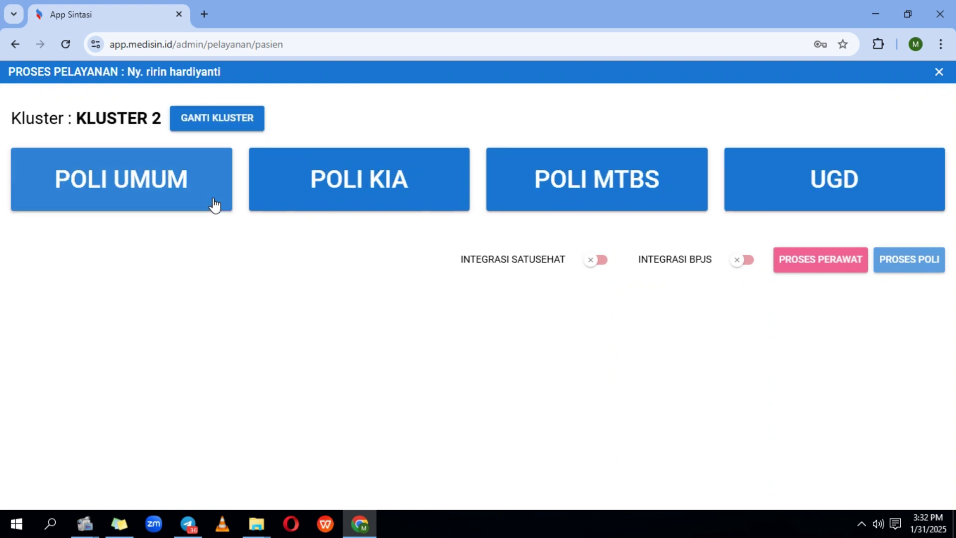
Assign the visit to POLI UMUM with the available doctor and UMUM as penjamin, and submit it to the nurse process
{"action": "left_click", "coordinate": [215, 213]}
{"action": "left_click", "coordinate": [380, 263]}
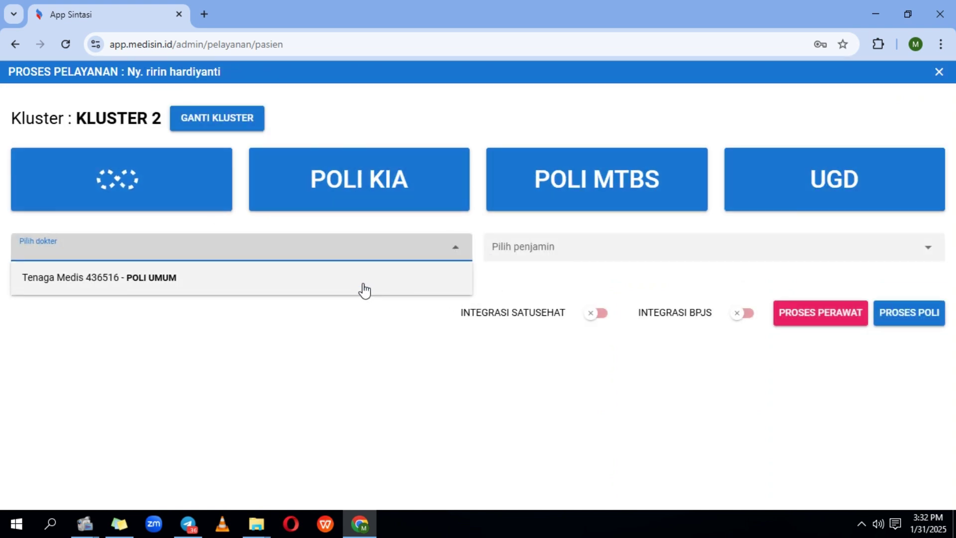
{"action": "left_click", "coordinate": [363, 291]}
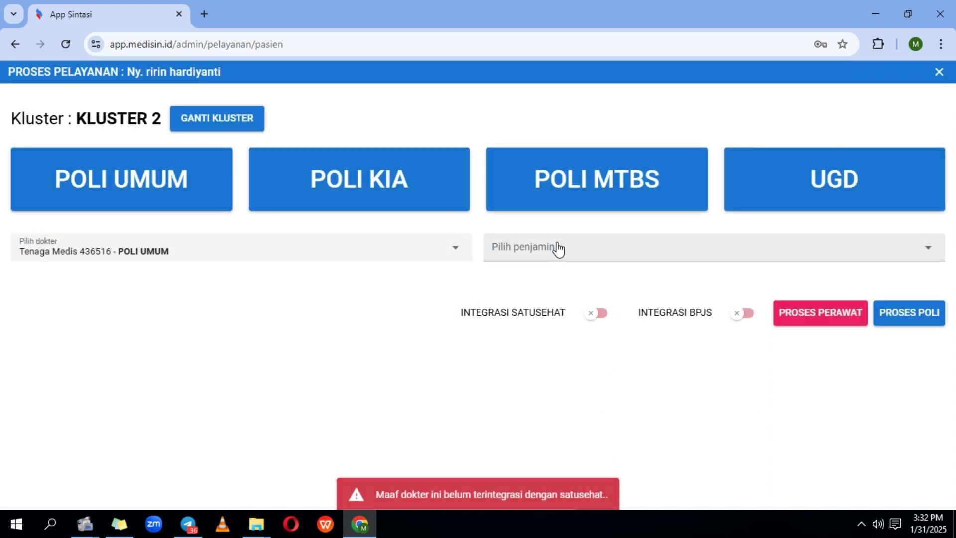
{"action": "left_click", "coordinate": [557, 247]}
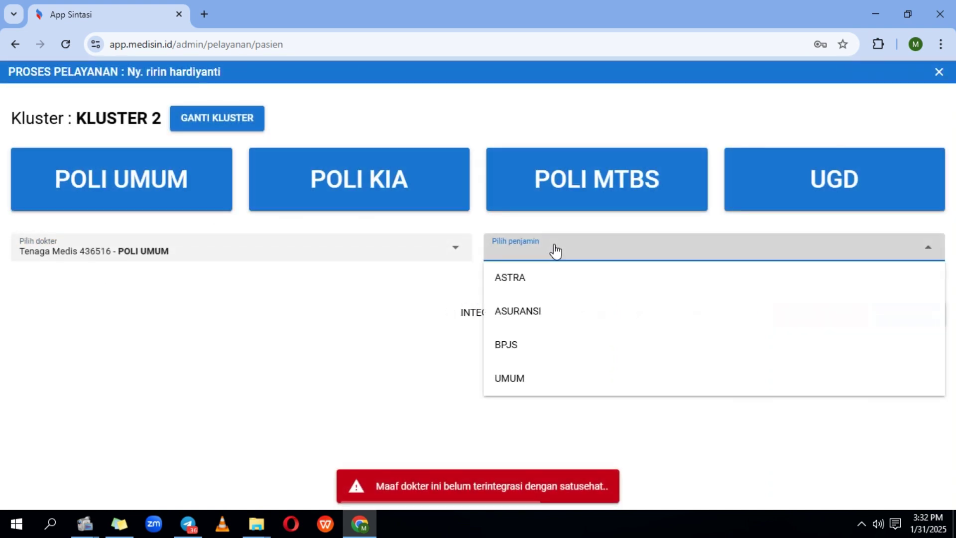
{"action": "left_click", "coordinate": [534, 380]}
{"action": "left_click", "coordinate": [834, 317]}
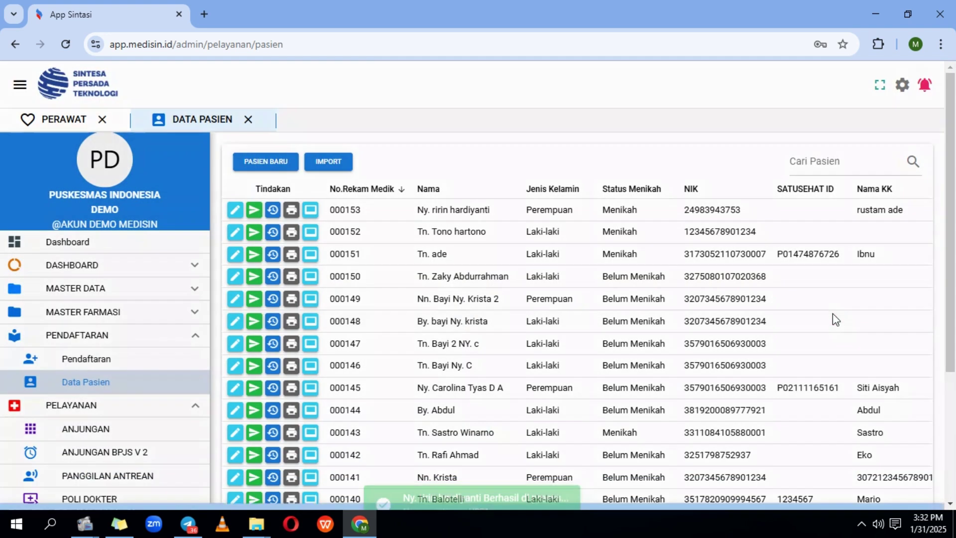
Open the queued patient's service record from the Perawat list, widen the view, and show its ILP section
{"action": "scroll", "coordinate": [114, 473], "scroll_direction": "down", "scroll_amount": 2}
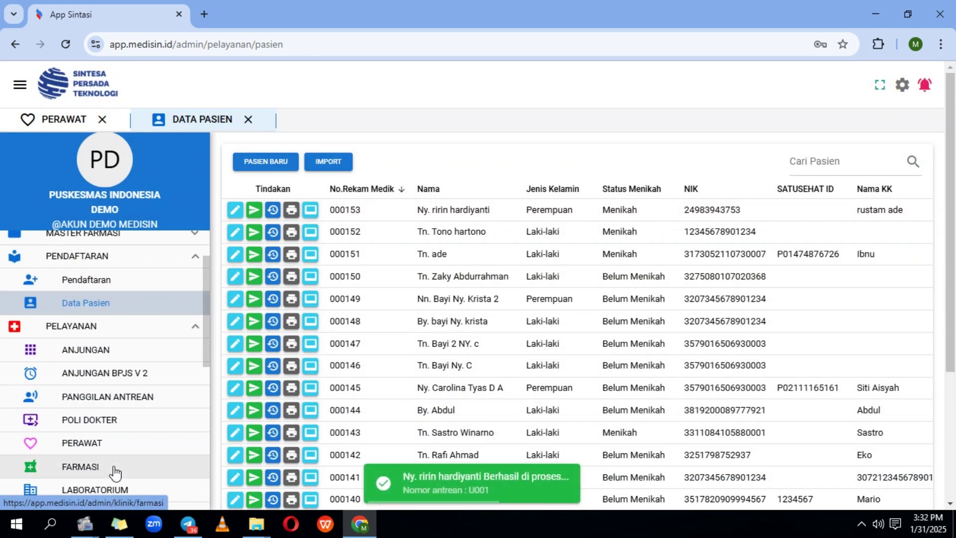
{"action": "left_click", "coordinate": [120, 449]}
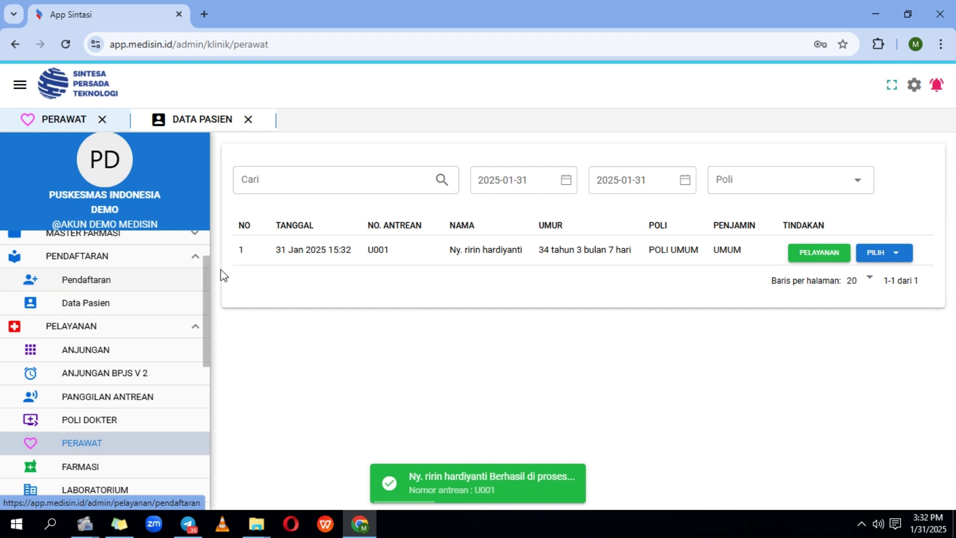
{"action": "left_click", "coordinate": [810, 251]}
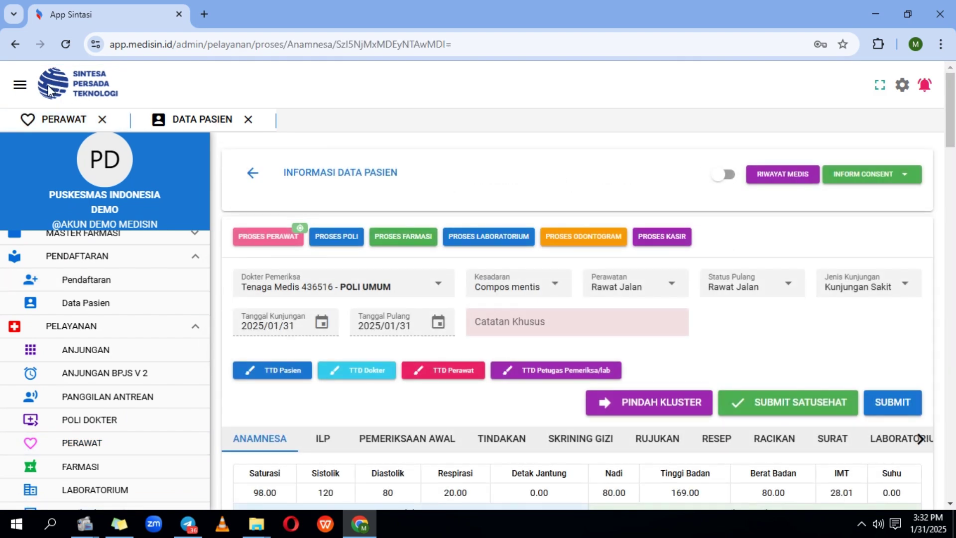
{"action": "left_click", "coordinate": [21, 85]}
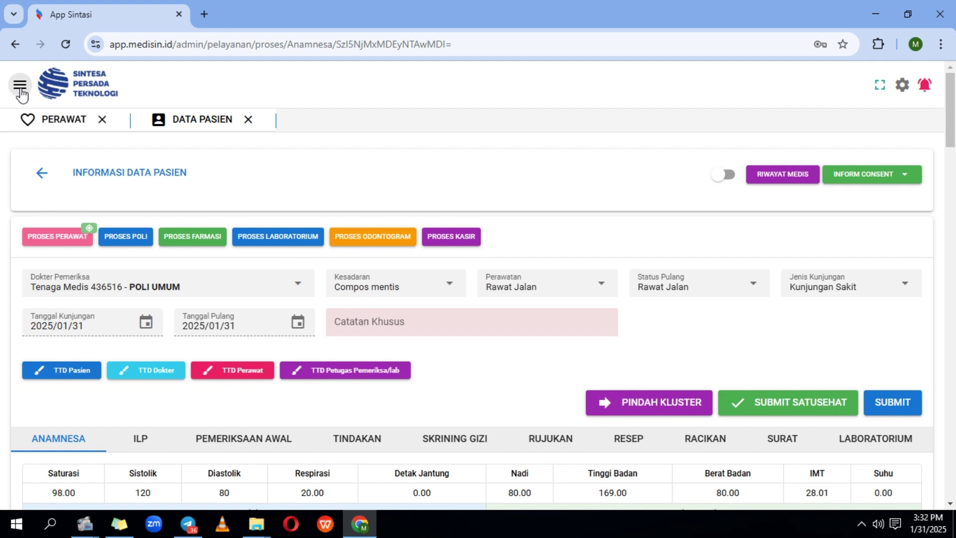
{"action": "scroll", "coordinate": [46, 437], "scroll_direction": "down", "scroll_amount": 2}
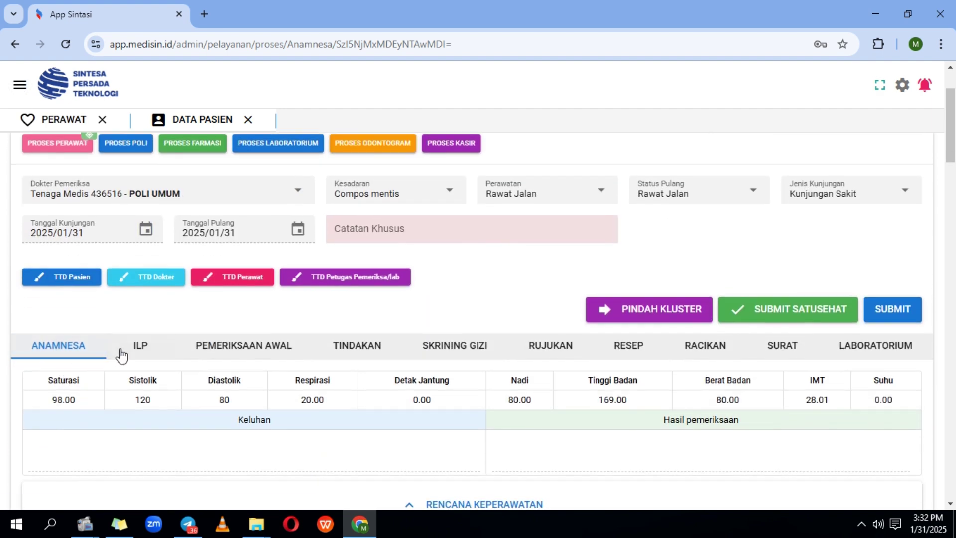
{"action": "left_click", "coordinate": [122, 354]}
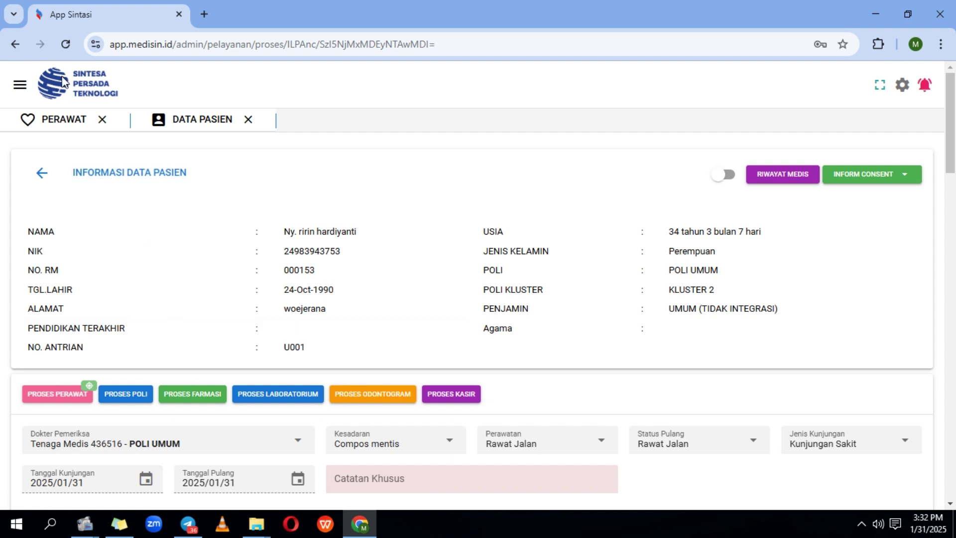
Return to the Perawat list, open it in a second browser tab as well, and close the Data Pasien page
{"action": "left_click", "coordinate": [19, 84]}
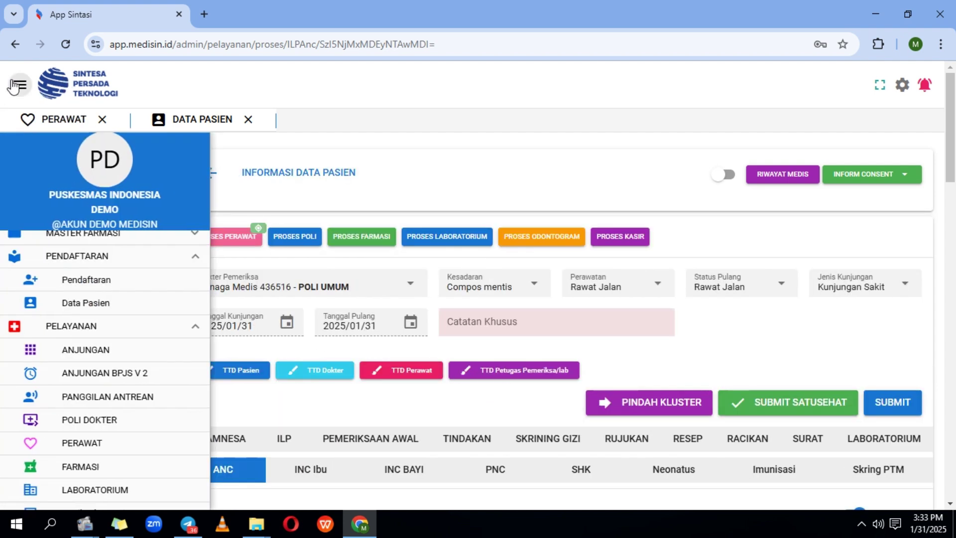
{"action": "scroll", "coordinate": [95, 398], "scroll_direction": "down", "scroll_amount": 3}
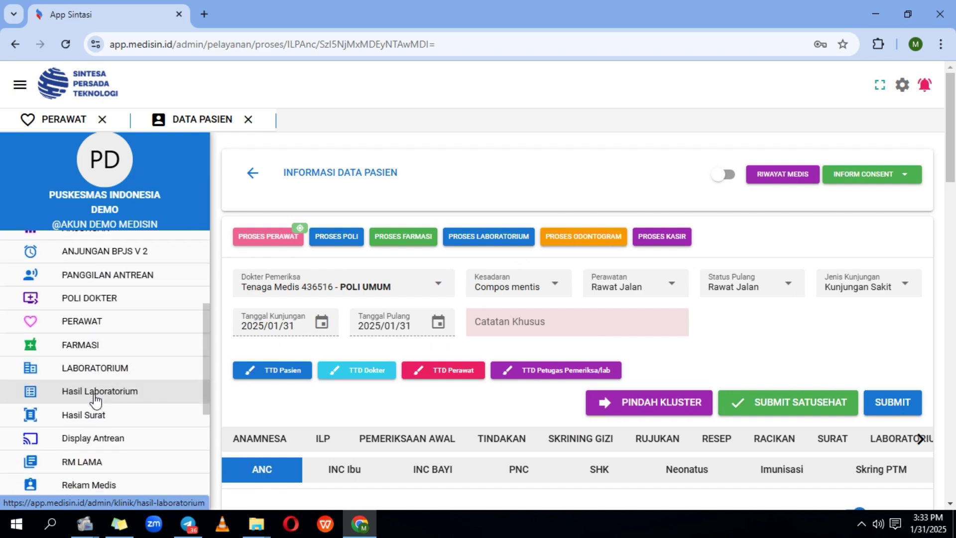
{"action": "scroll", "coordinate": [95, 399], "scroll_direction": "up", "scroll_amount": 2}
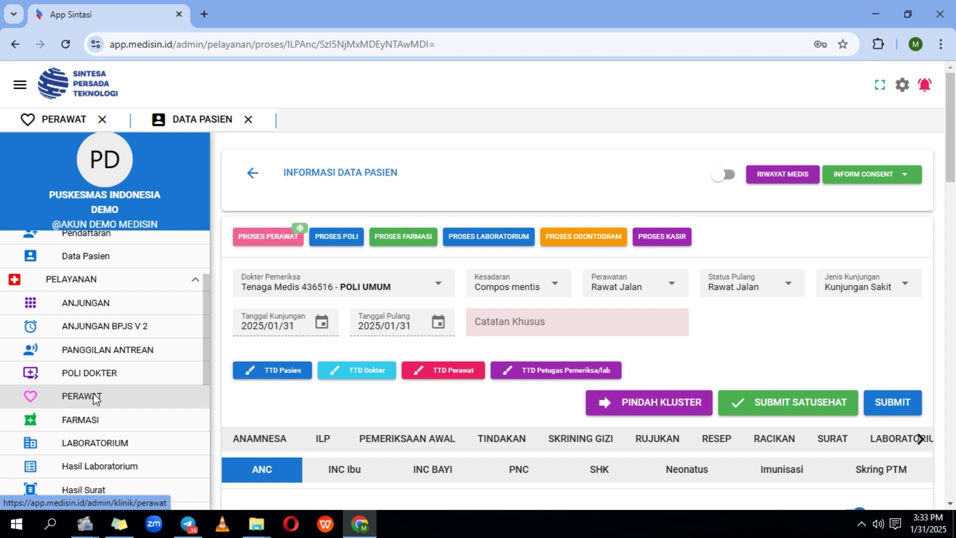
{"action": "left_click", "coordinate": [97, 397]}
{"action": "right_click", "coordinate": [123, 398]}
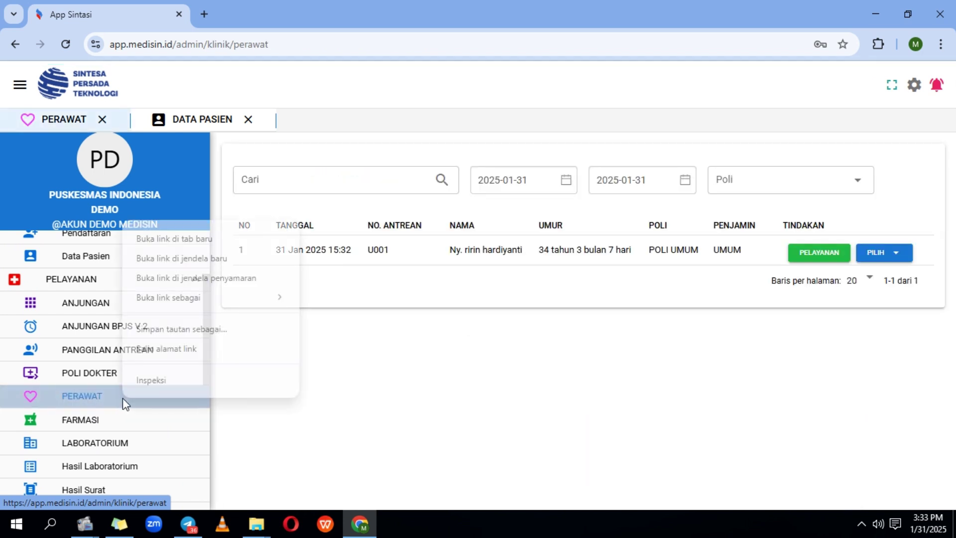
{"action": "left_click", "coordinate": [172, 243]}
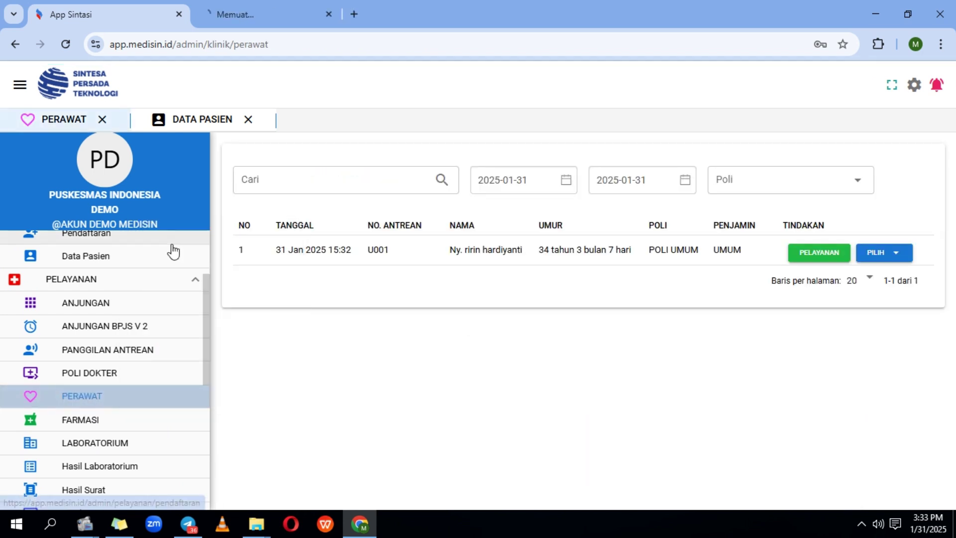
{"action": "left_click", "coordinate": [248, 120]}
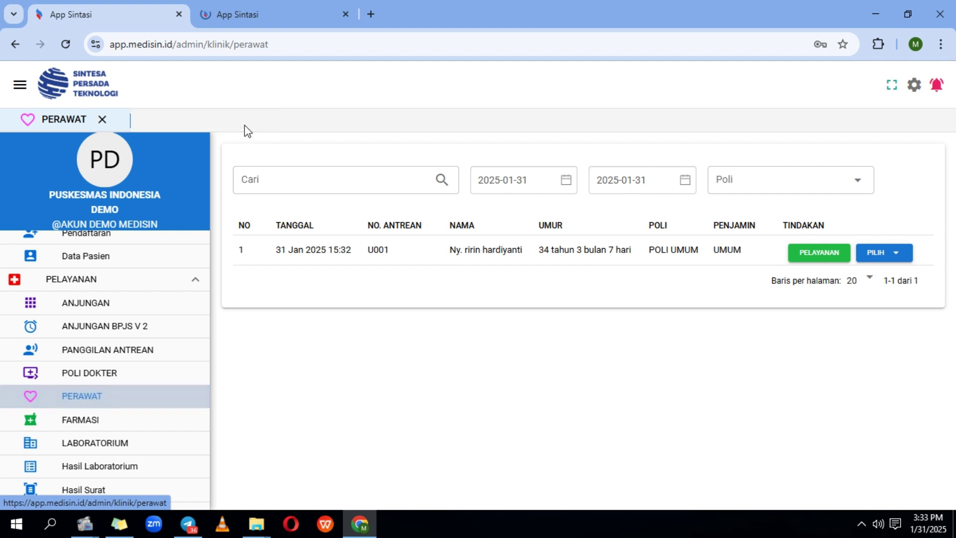
Open the TAB and TAB POLI pages under Pengaturan, and return to the TAB settings
{"action": "scroll", "coordinate": [167, 316], "scroll_direction": "down", "scroll_amount": 6}
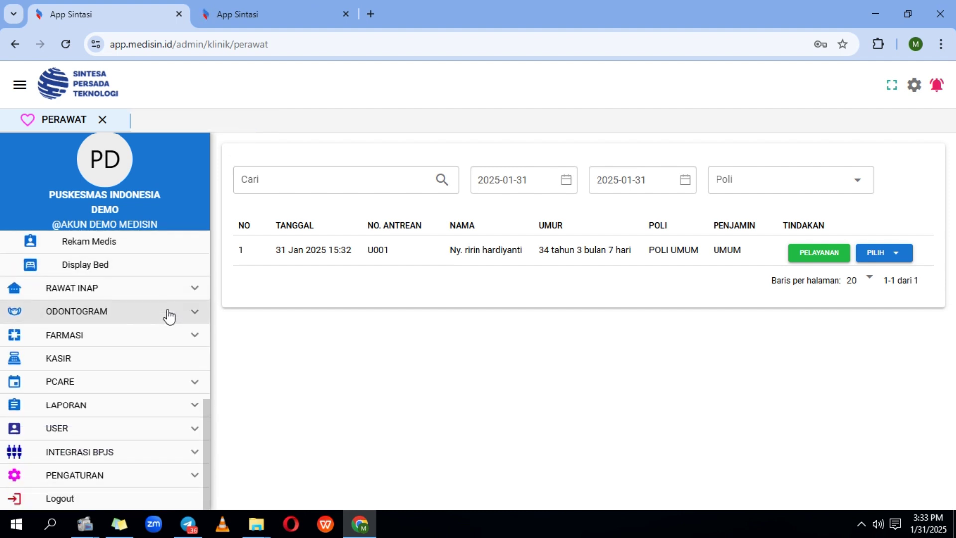
{"action": "left_click", "coordinate": [107, 474]}
{"action": "scroll", "coordinate": [109, 476], "scroll_direction": "down", "scroll_amount": 2}
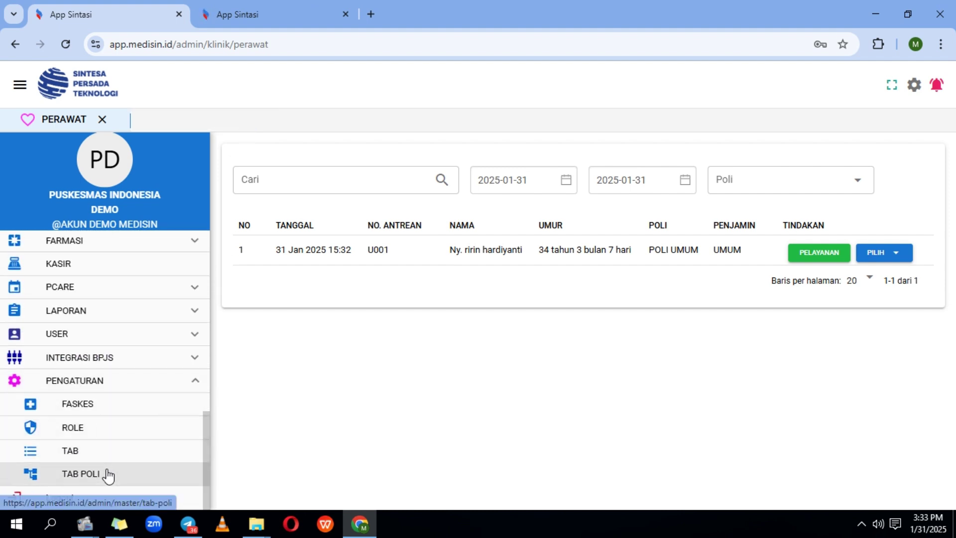
{"action": "left_click", "coordinate": [98, 453]}
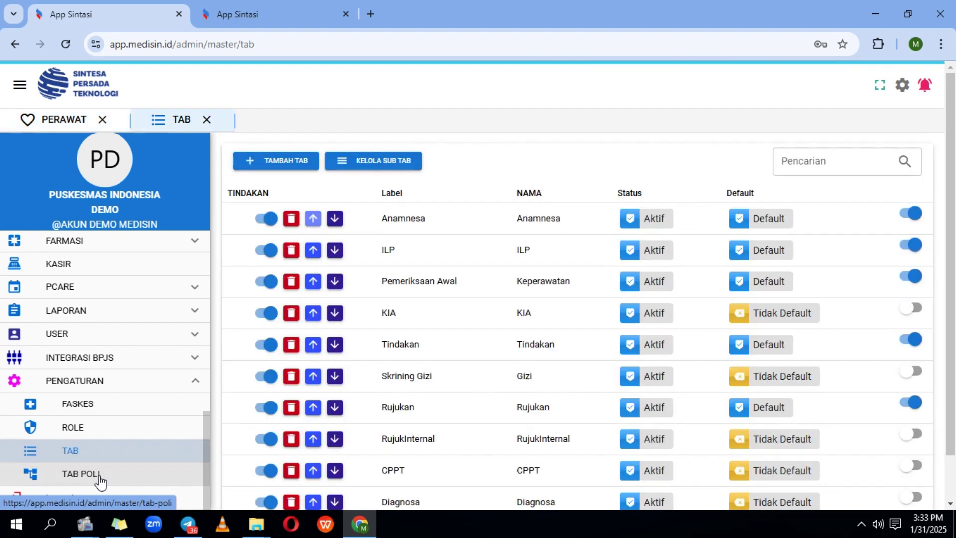
{"action": "left_click", "coordinate": [99, 473]}
{"action": "left_click", "coordinate": [105, 456]}
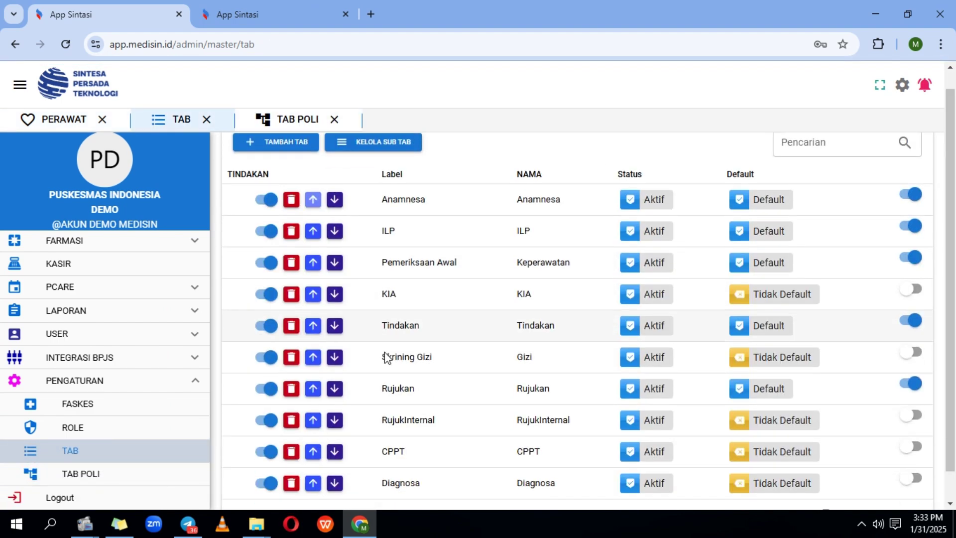
Show all (Semua) rows of the tab list on one page and review each tab's Status and Default settings
{"action": "scroll", "coordinate": [384, 352], "scroll_direction": "down", "scroll_amount": 1}
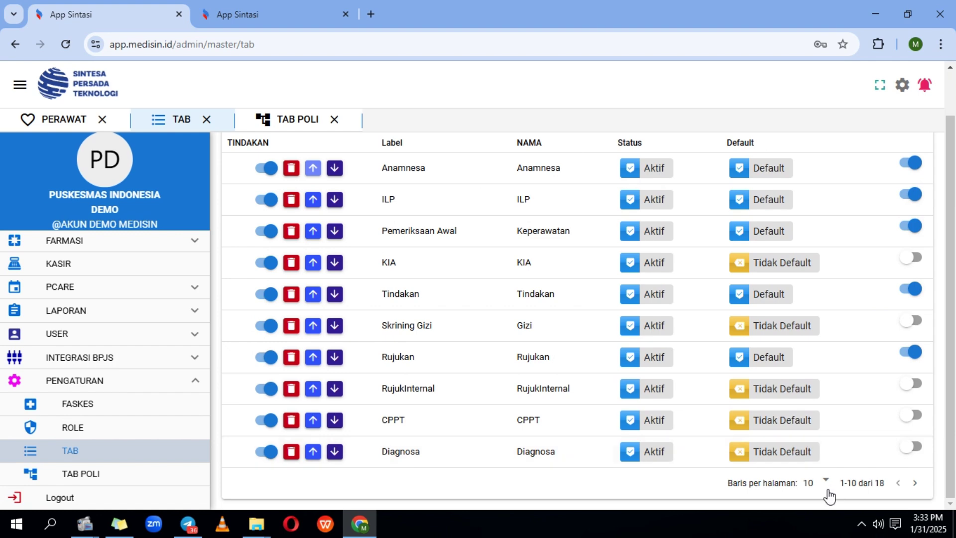
{"action": "left_click", "coordinate": [818, 486]}
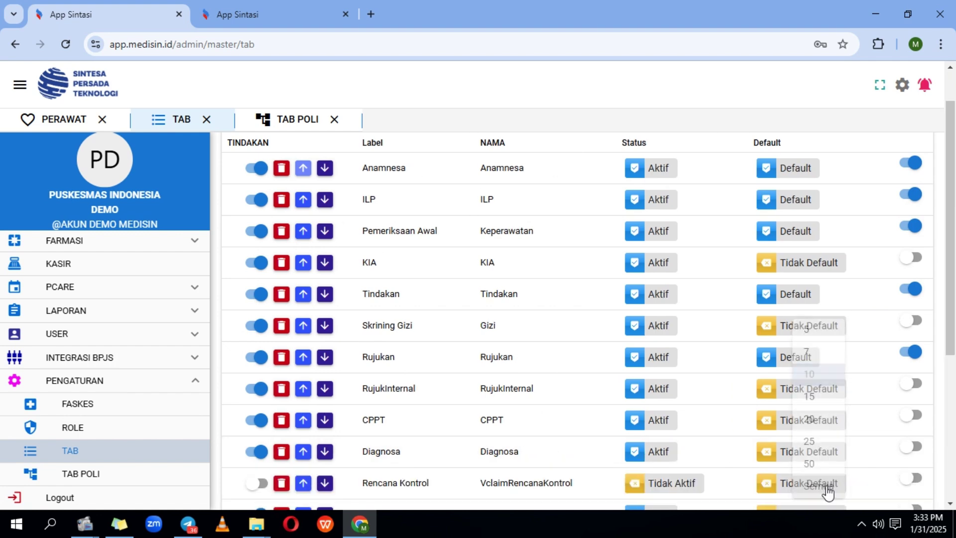
{"action": "scroll", "coordinate": [717, 412], "scroll_direction": "down", "scroll_amount": 3}
{"action": "scroll", "coordinate": [719, 414], "scroll_direction": "up", "scroll_amount": 4}
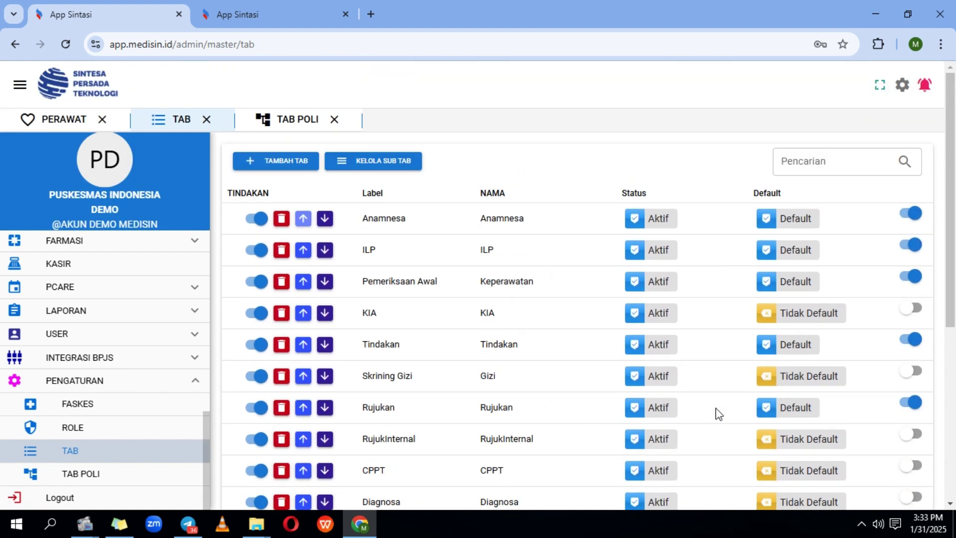
{"action": "scroll", "coordinate": [719, 414], "scroll_direction": "down", "scroll_amount": 3}
{"action": "scroll", "coordinate": [718, 414], "scroll_direction": "down", "scroll_amount": 3}
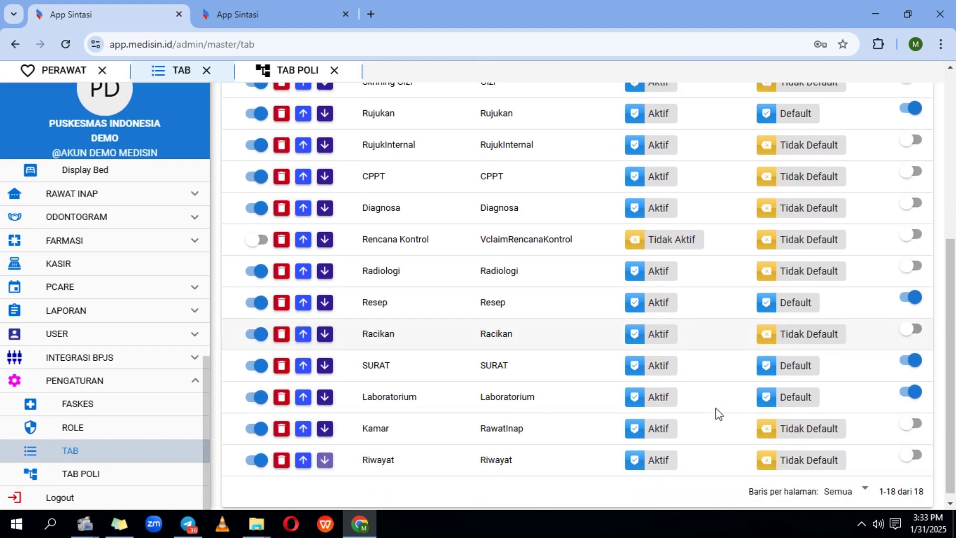
{"action": "scroll", "coordinate": [718, 414], "scroll_direction": "up", "scroll_amount": 5}
{"action": "scroll", "coordinate": [718, 414], "scroll_direction": "up", "scroll_amount": 1}
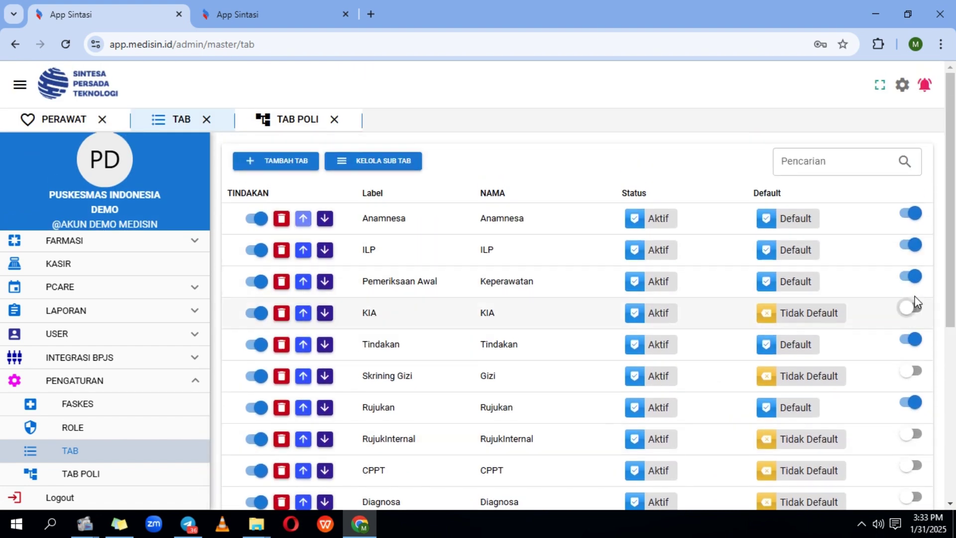
Turn off the Default setting for the Tindakan, Rujukan, Resep, SURAT and Laboratorium tabs
{"action": "left_click", "coordinate": [915, 338]}
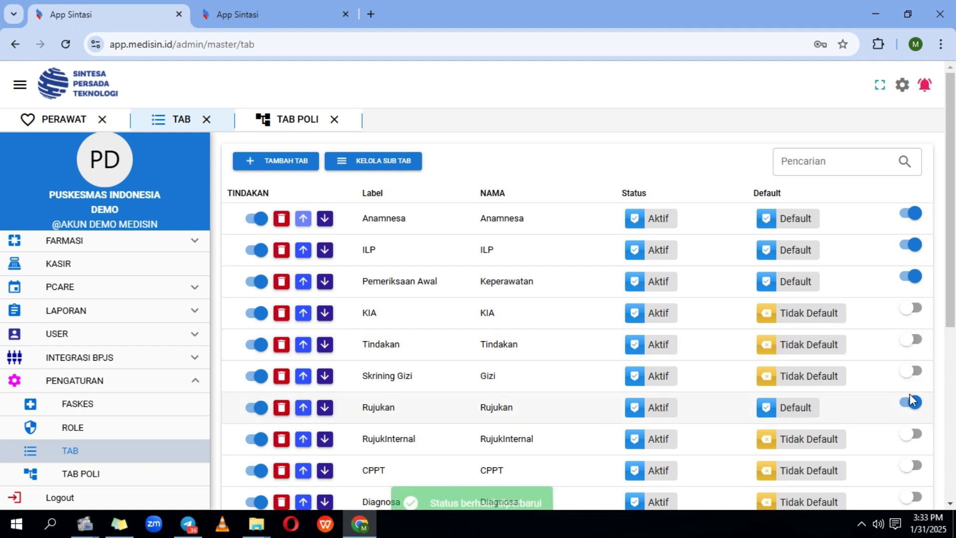
{"action": "left_click", "coordinate": [912, 403]}
{"action": "scroll", "coordinate": [912, 404], "scroll_direction": "down", "scroll_amount": 4}
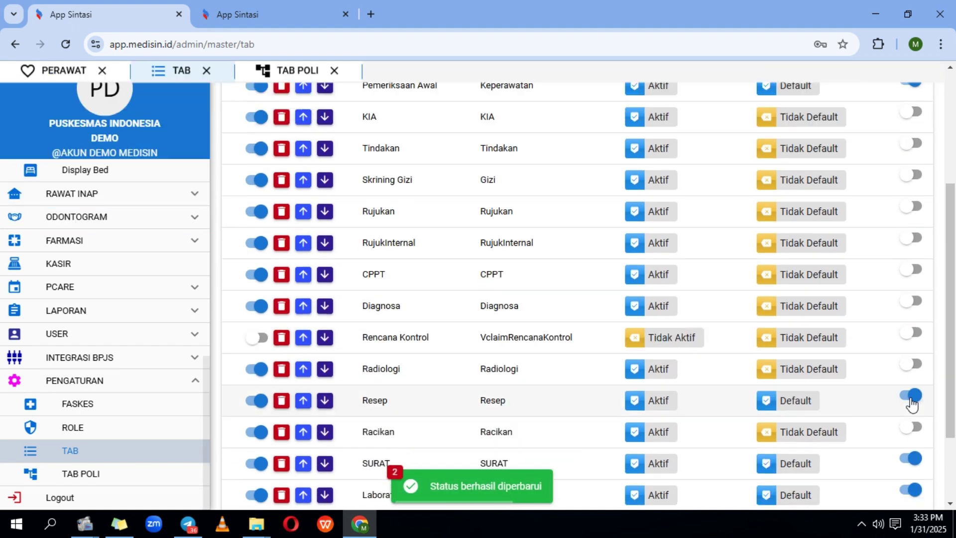
{"action": "left_click", "coordinate": [912, 398]}
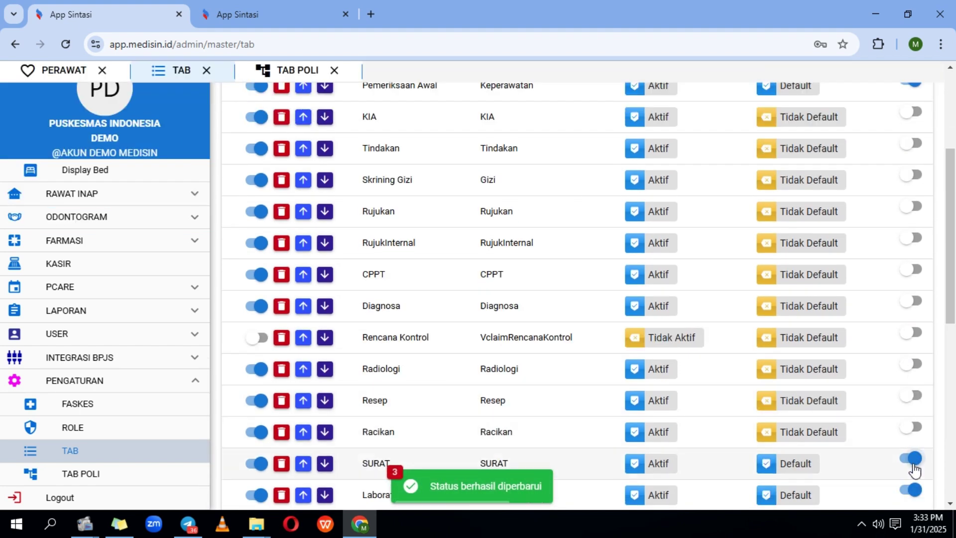
{"action": "left_click", "coordinate": [915, 463]}
{"action": "scroll", "coordinate": [913, 462], "scroll_direction": "down", "scroll_amount": 2}
{"action": "left_click", "coordinate": [909, 390]}
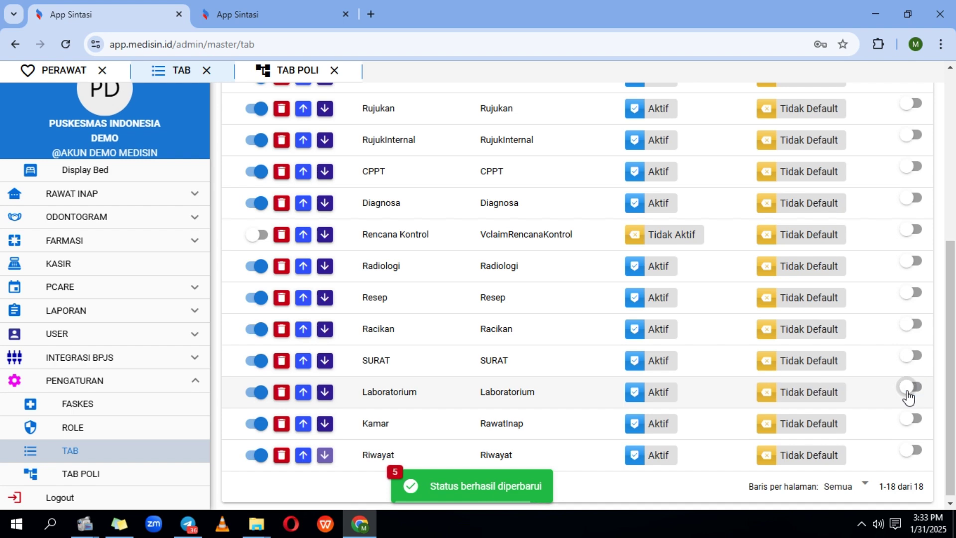
Open the queued patient's Pelayanan page from the Perawat list in the second browser tab and check its service tabs
{"action": "scroll", "coordinate": [905, 324], "scroll_direction": "up", "scroll_amount": 7}
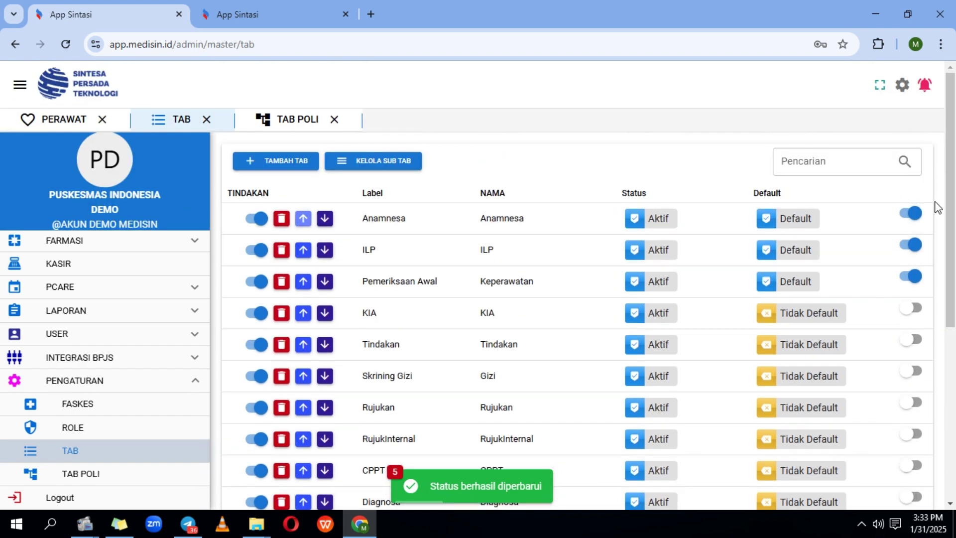
{"action": "left_click", "coordinate": [338, 9]}
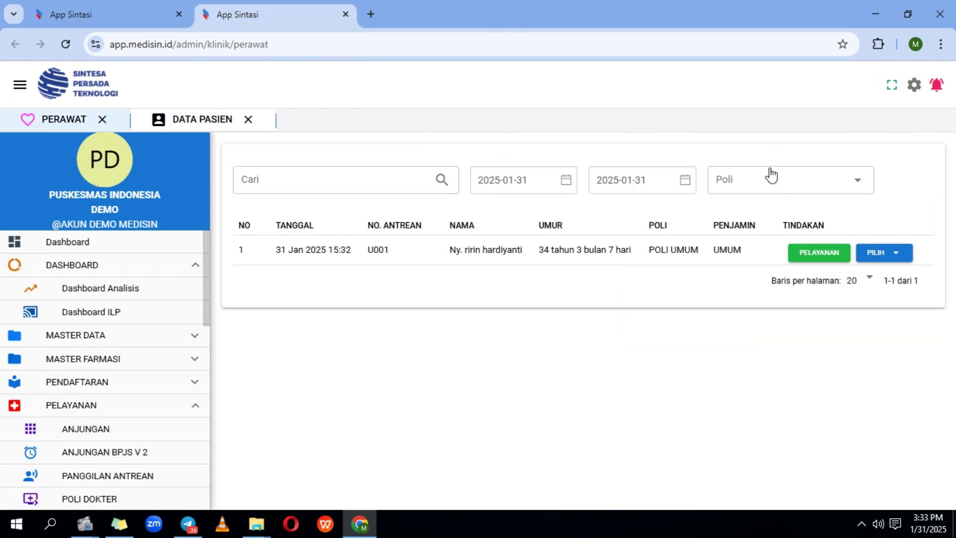
{"action": "left_click", "coordinate": [812, 254]}
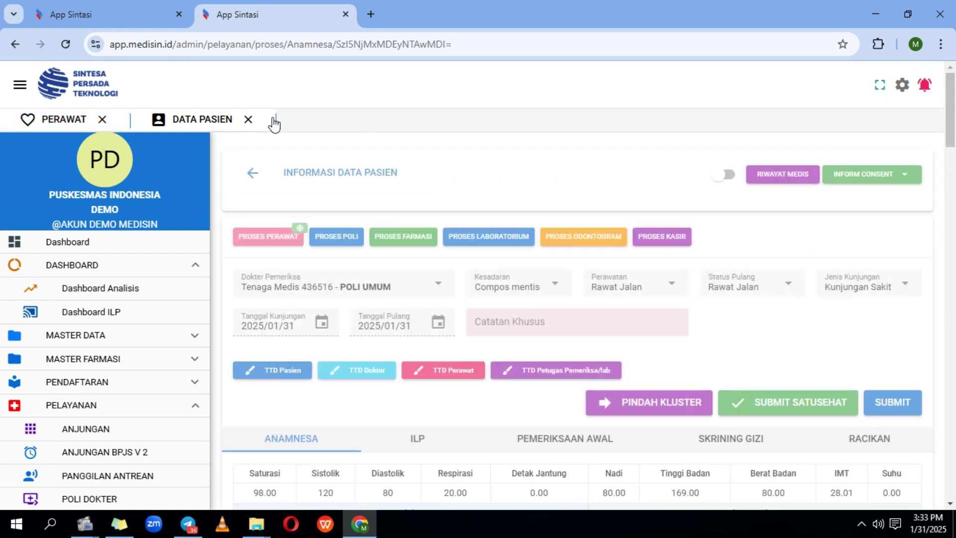
{"action": "scroll", "coordinate": [428, 323], "scroll_direction": "down", "scroll_amount": 2}
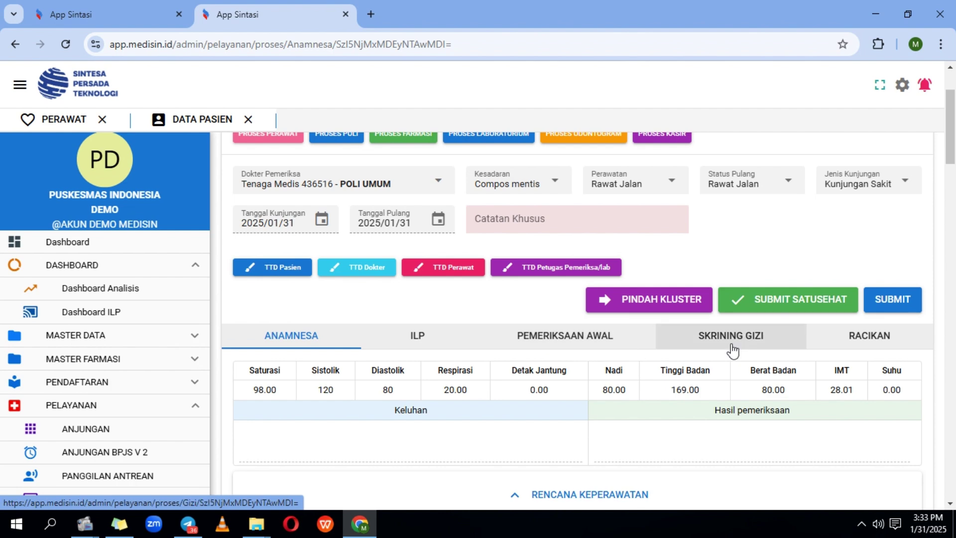
Return to the TAB settings in the first browser tab and deactivate the Racikan and Skrining Gizi tabs
{"action": "left_click", "coordinate": [73, 12]}
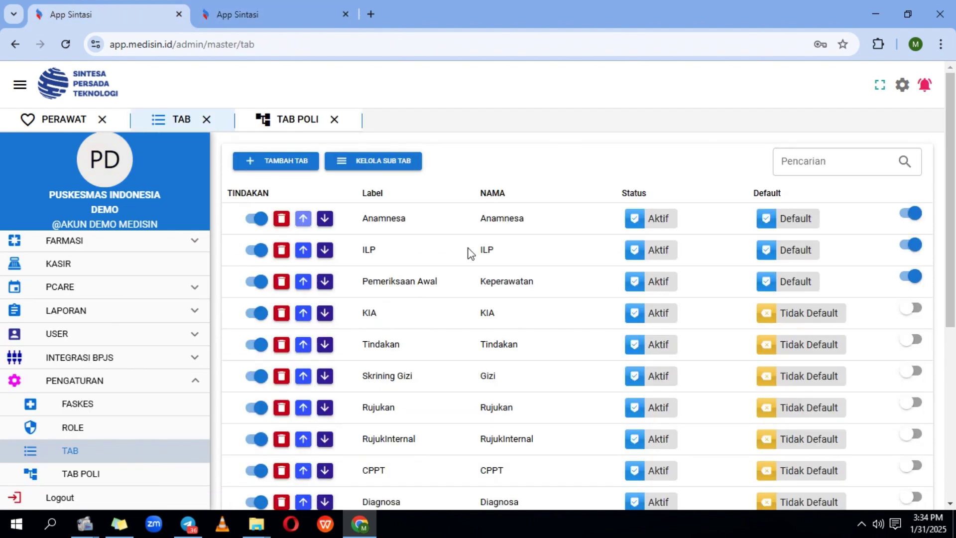
{"action": "scroll", "coordinate": [468, 253], "scroll_direction": "down", "scroll_amount": 6}
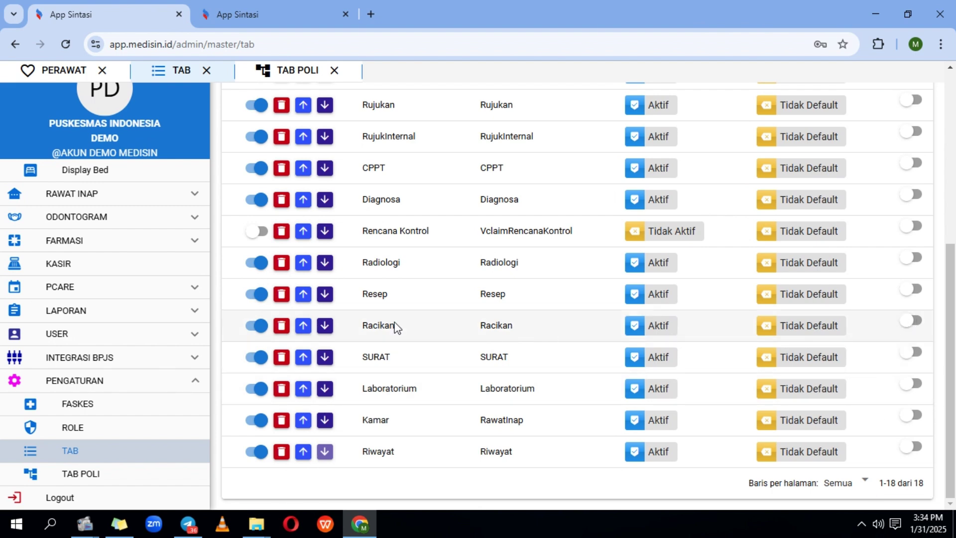
{"action": "left_click", "coordinate": [266, 329]}
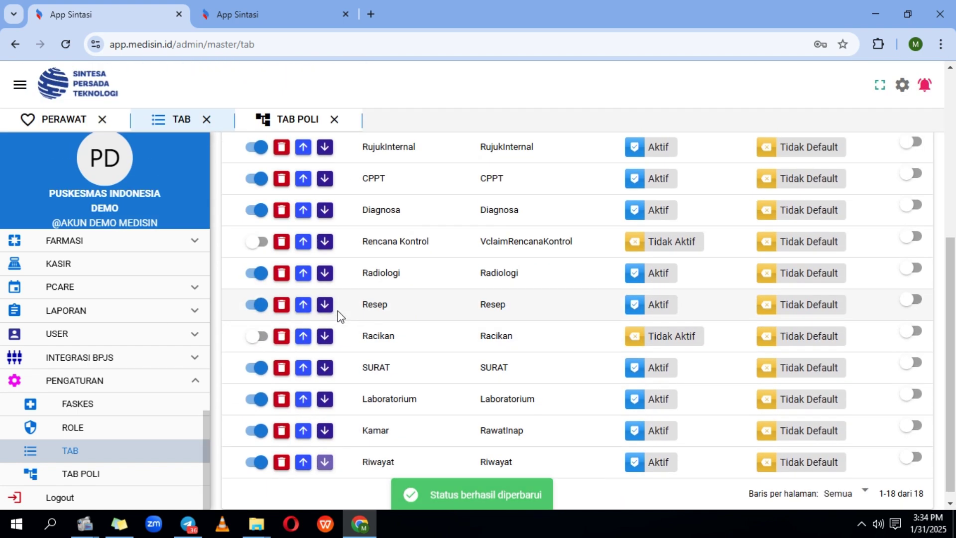
{"action": "scroll", "coordinate": [337, 311], "scroll_direction": "up", "scroll_amount": 5}
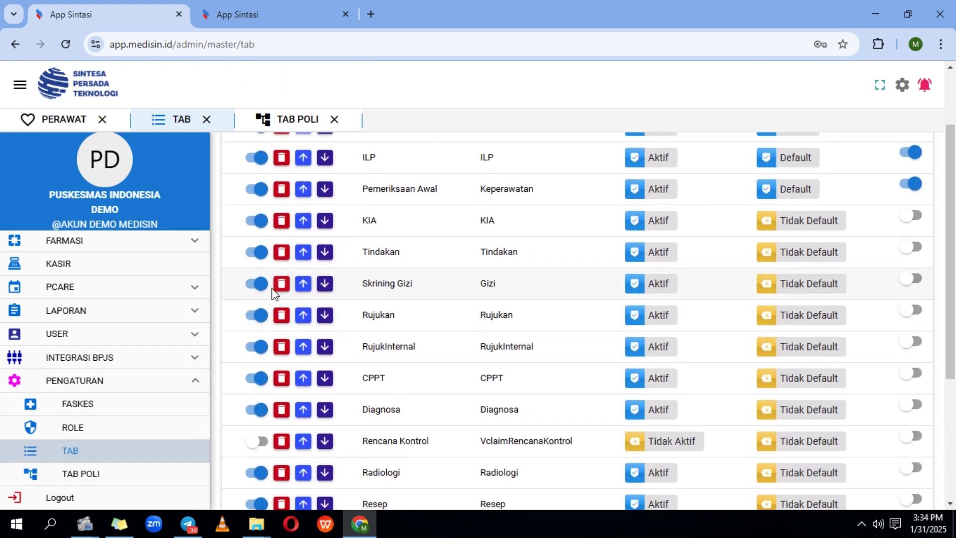
{"action": "left_click", "coordinate": [260, 284]}
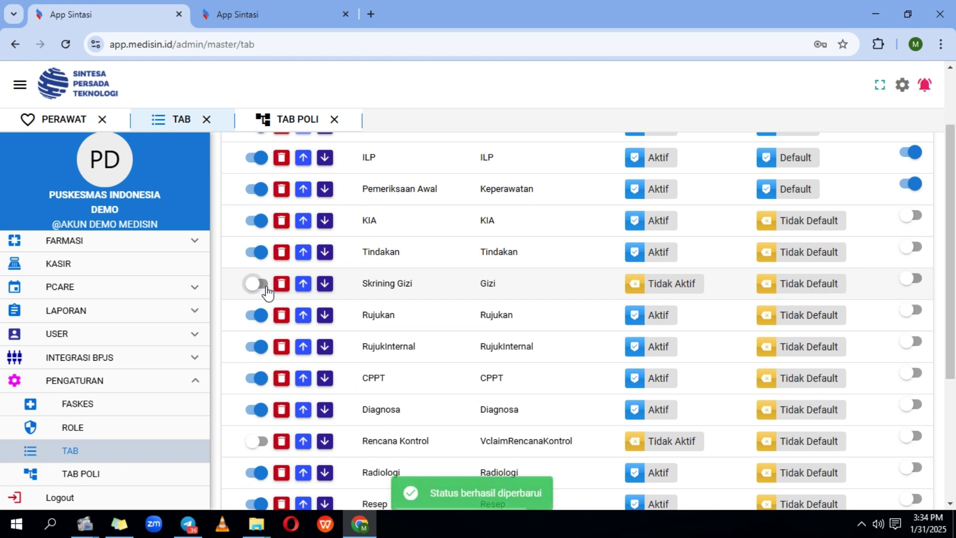
Reload the patient's service page in the second browser tab and review its Anamnesa, ILP and Pemeriksaan Awal tabs
{"action": "left_click", "coordinate": [278, 9]}
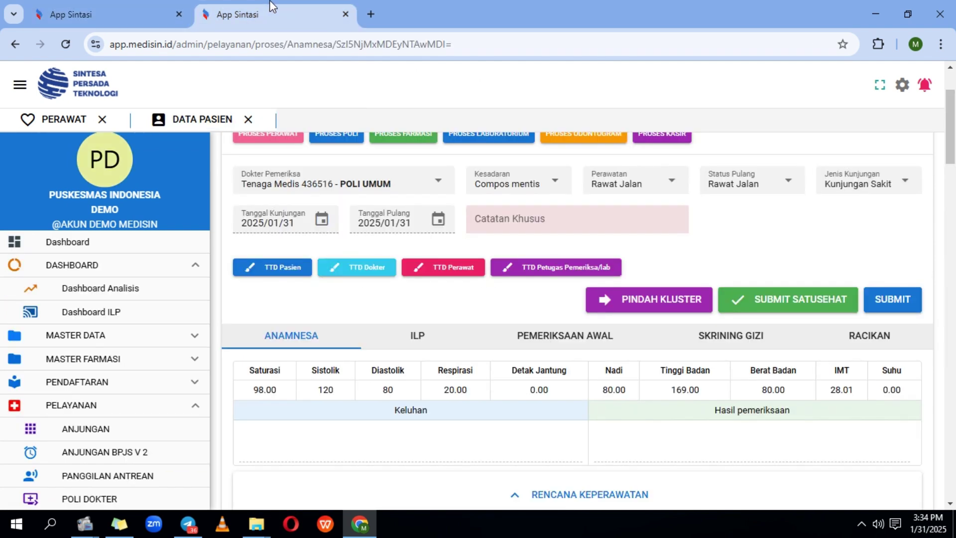
{"action": "left_click", "coordinate": [70, 43]}
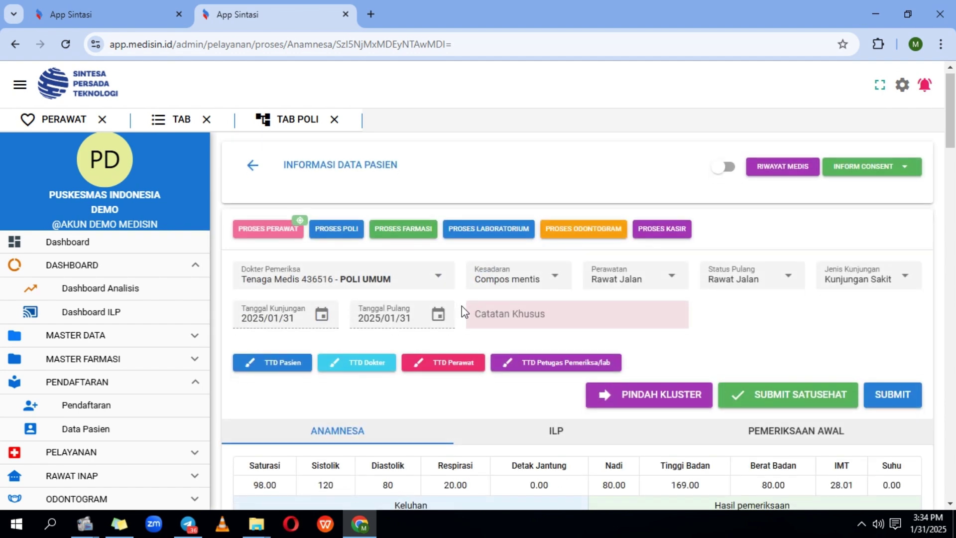
{"action": "scroll", "coordinate": [462, 306], "scroll_direction": "down", "scroll_amount": 3}
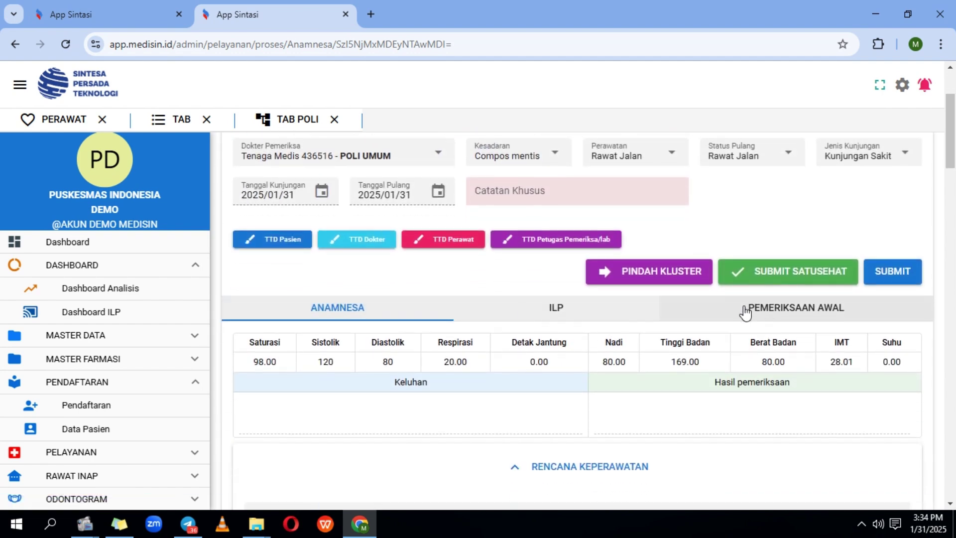
{"action": "scroll", "coordinate": [516, 416], "scroll_direction": "down", "scroll_amount": 3}
{"action": "scroll", "coordinate": [518, 415], "scroll_direction": "up", "scroll_amount": 4}
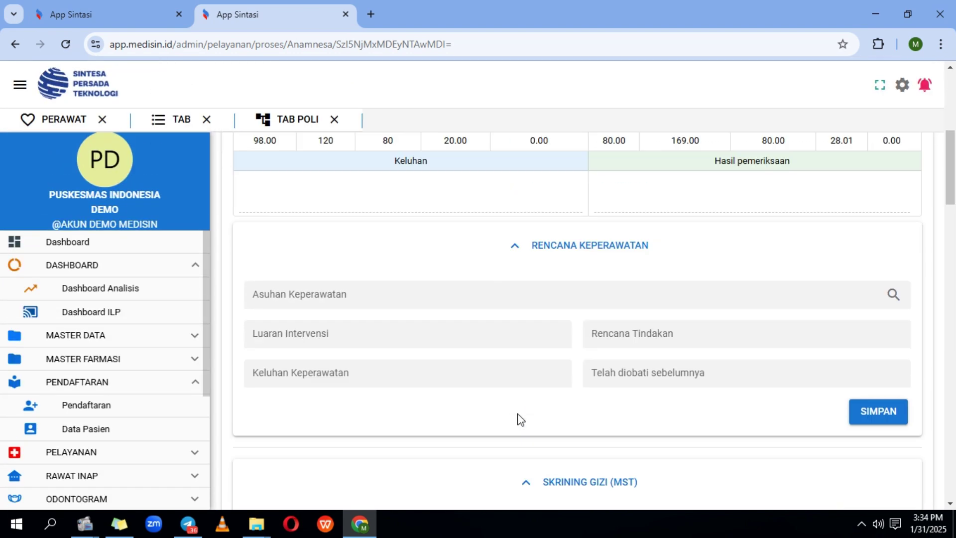
{"action": "left_click", "coordinate": [547, 339]}
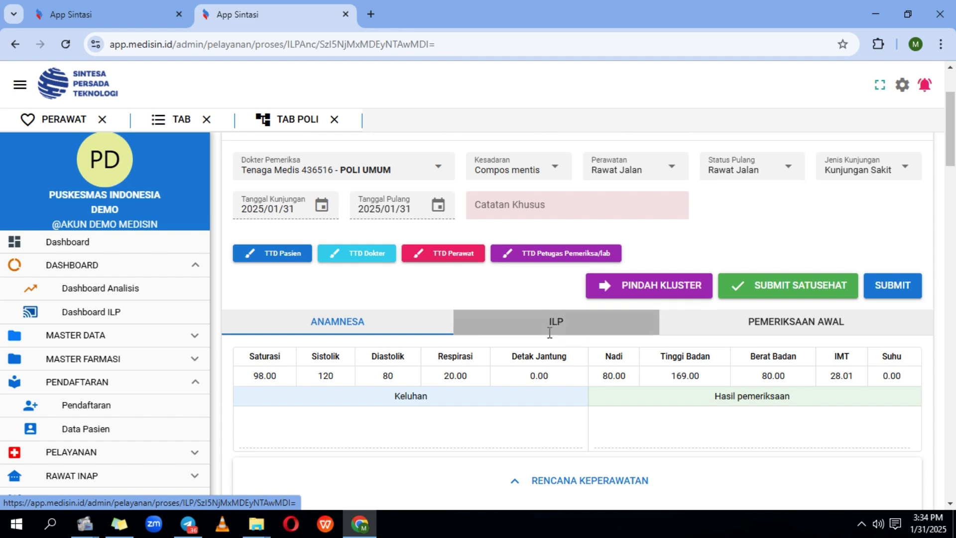
{"action": "left_click", "coordinate": [769, 434]}
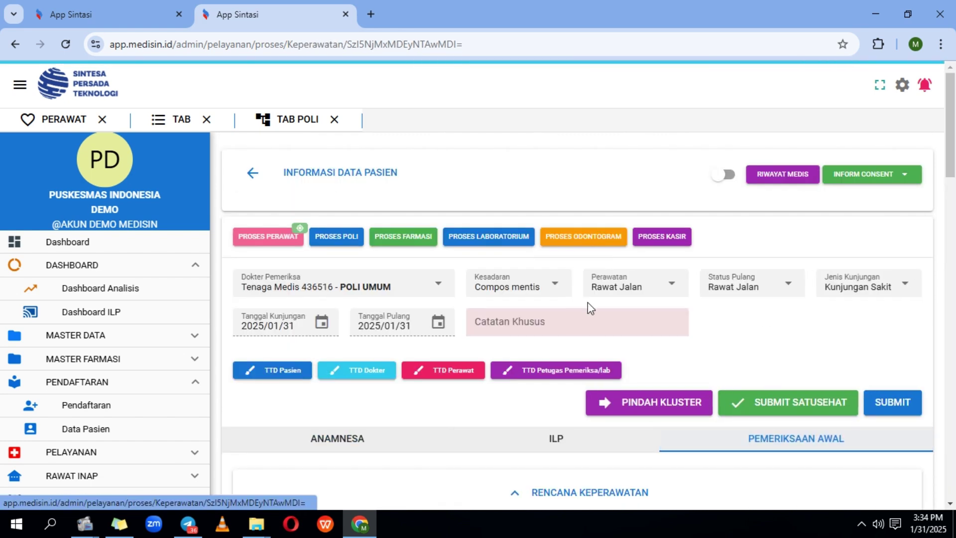
{"action": "scroll", "coordinate": [587, 303], "scroll_direction": "down", "scroll_amount": 4}
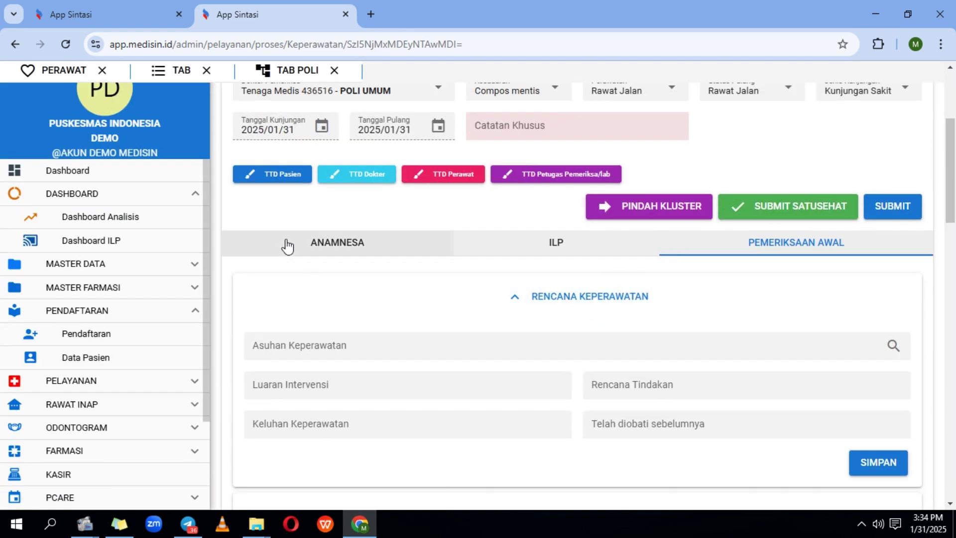
Collapse the Pendaftaran and Dashboard groups and open the TAB settings under Pengaturan in this browser tab
{"action": "left_click", "coordinate": [171, 315]}
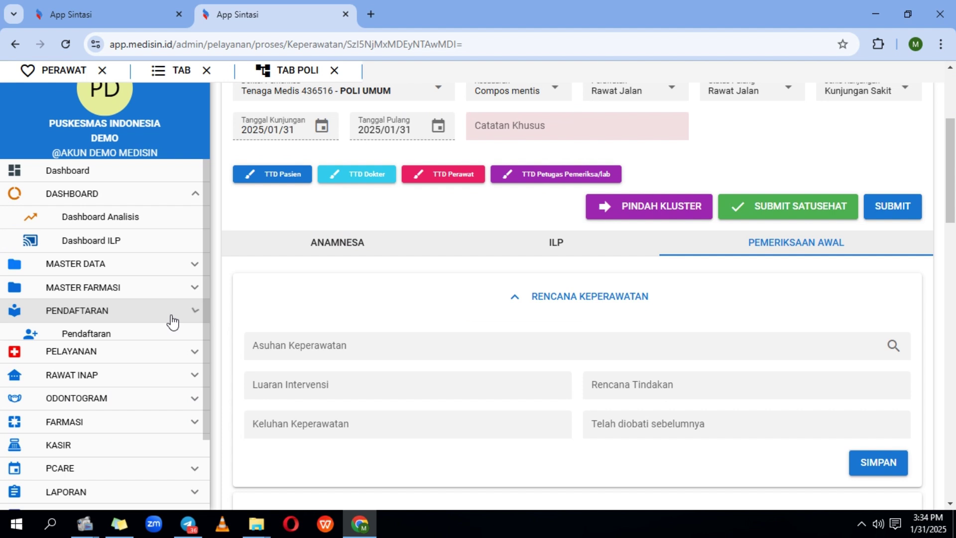
{"action": "left_click", "coordinate": [175, 202]}
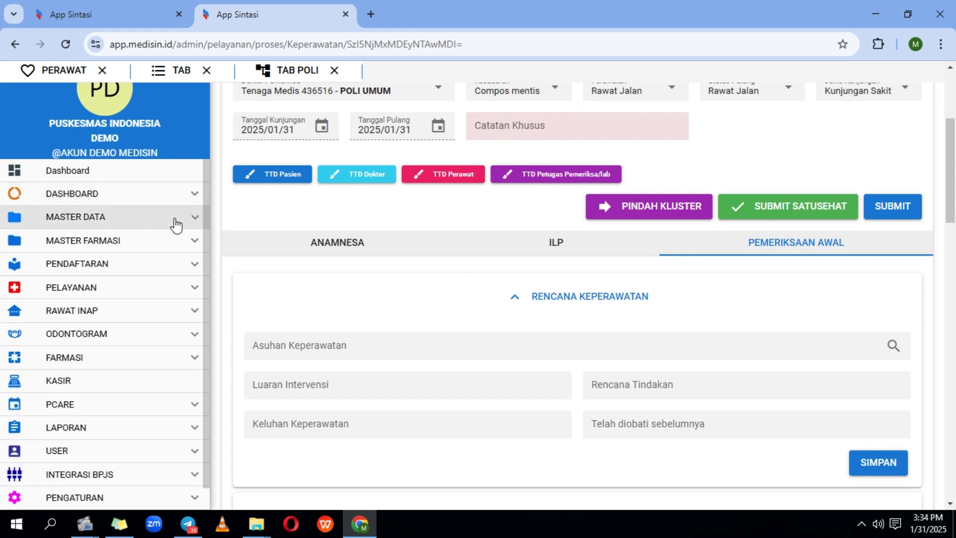
{"action": "left_click", "coordinate": [175, 223]}
{"action": "left_click", "coordinate": [177, 225]}
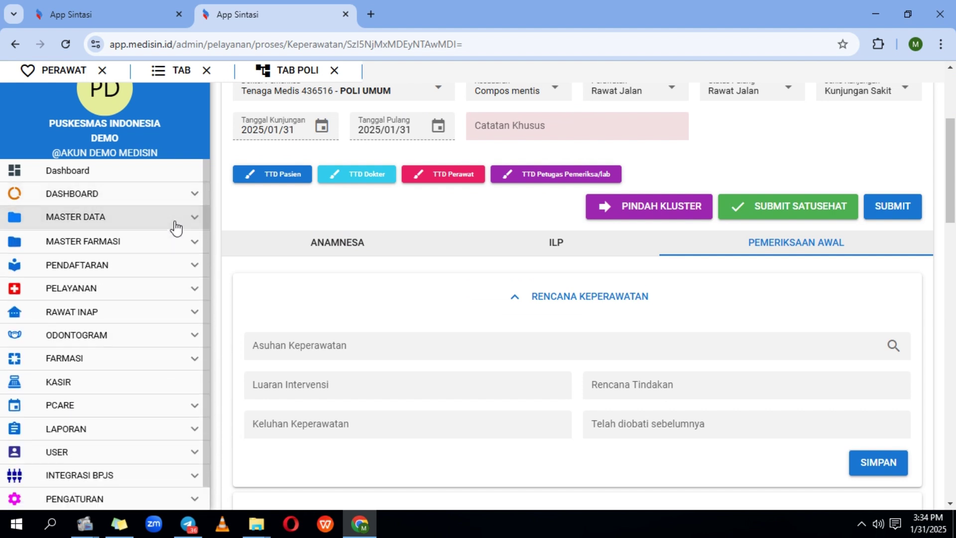
{"action": "scroll", "coordinate": [167, 295], "scroll_direction": "down", "scroll_amount": 1}
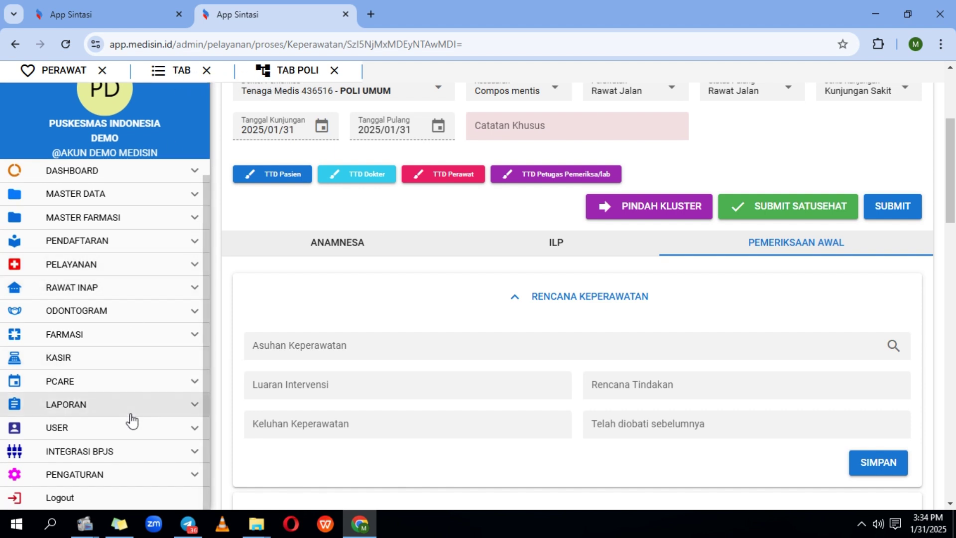
{"action": "left_click", "coordinate": [119, 481]}
{"action": "scroll", "coordinate": [120, 468], "scroll_direction": "down", "scroll_amount": 3}
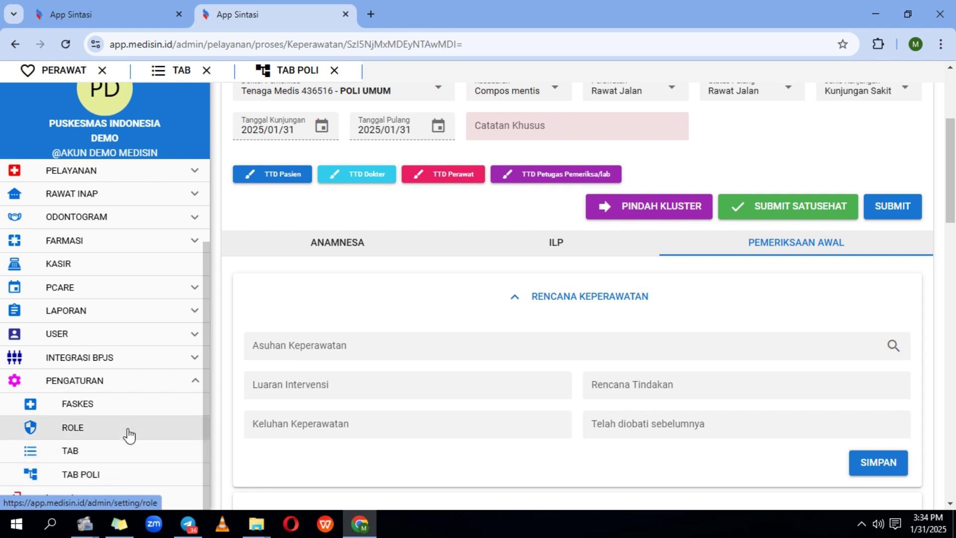
{"action": "left_click", "coordinate": [121, 451]}
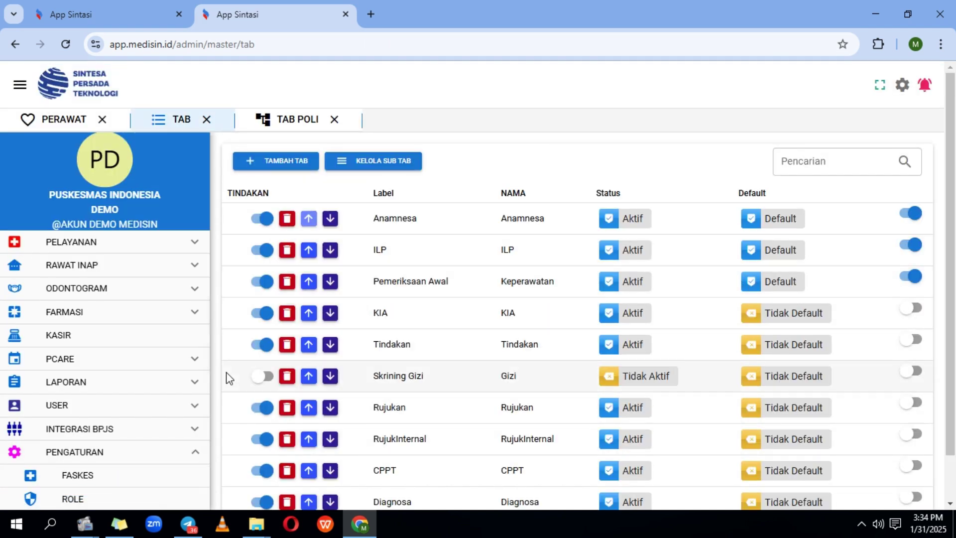
Expand the Pelayanan group and open Poli Dokter in a new browser tab
{"action": "scroll", "coordinate": [155, 462], "scroll_direction": "down", "scroll_amount": 1}
{"action": "scroll", "coordinate": [158, 463], "scroll_direction": "down", "scroll_amount": 2}
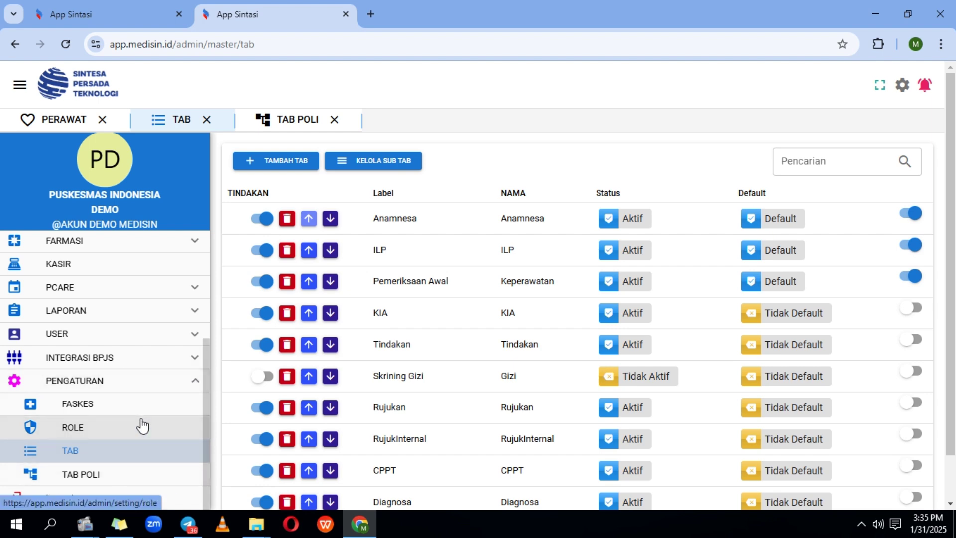
{"action": "scroll", "coordinate": [125, 320], "scroll_direction": "up", "scroll_amount": 3}
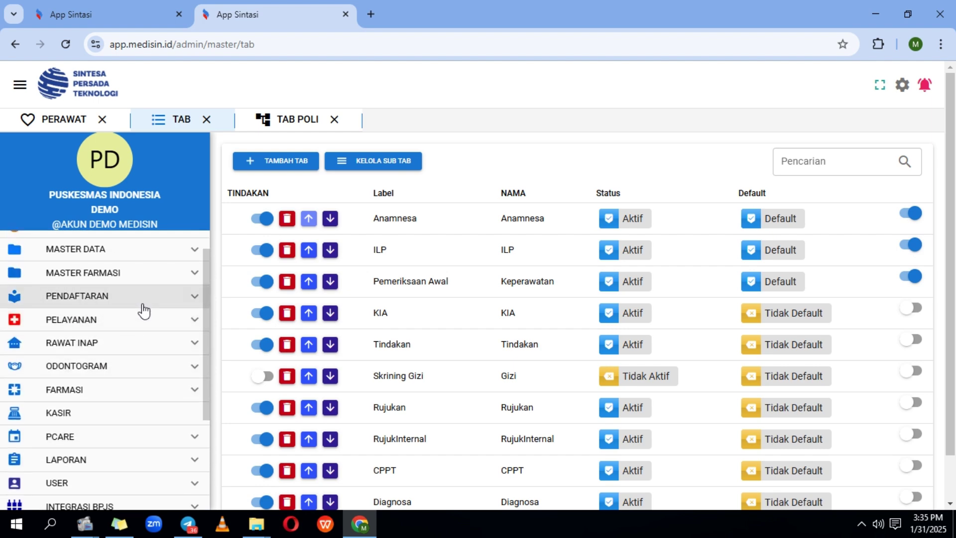
{"action": "left_click", "coordinate": [143, 320]}
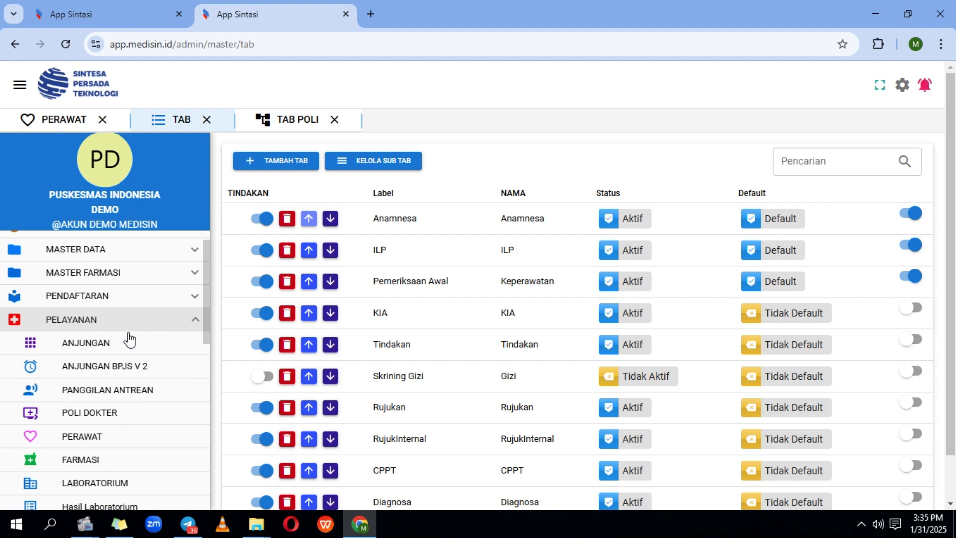
{"action": "right_click", "coordinate": [111, 426]}
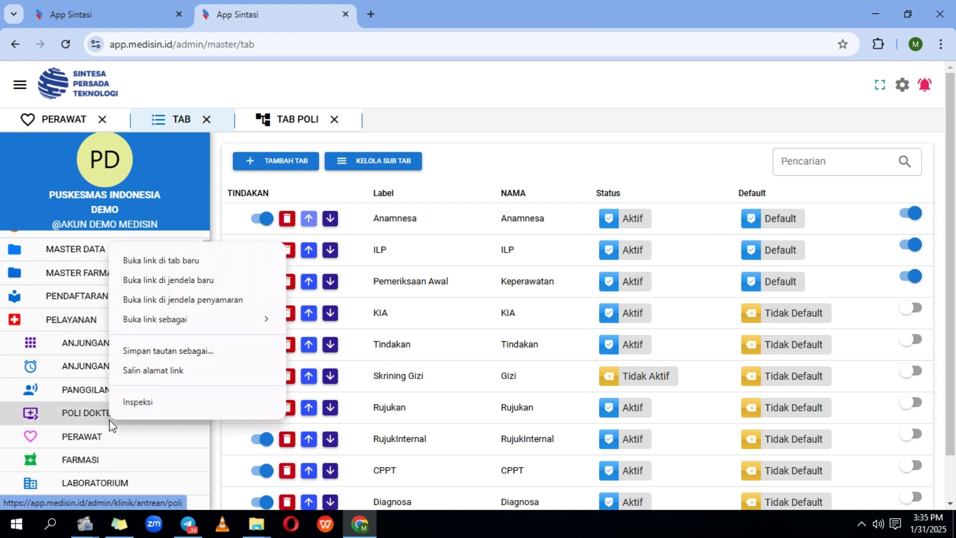
{"action": "left_click", "coordinate": [204, 259]}
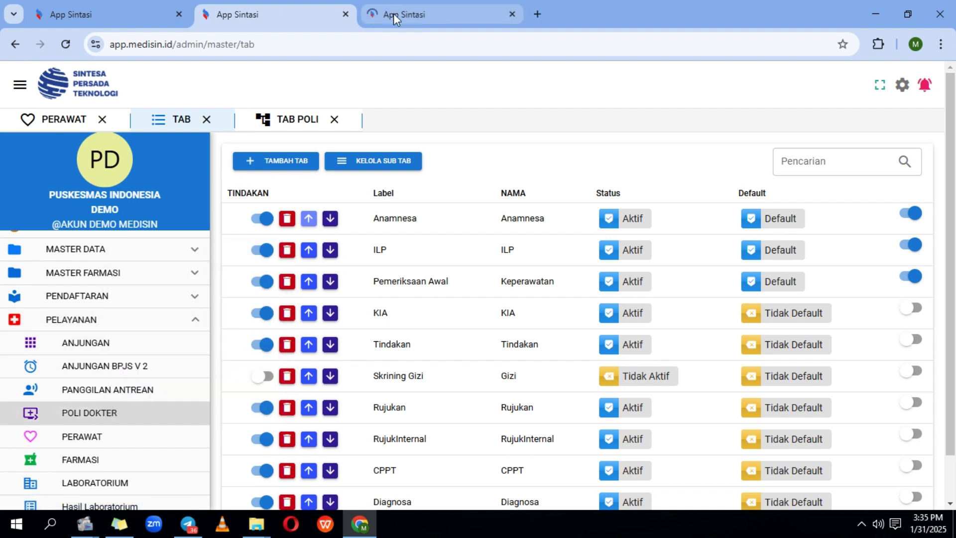
Open the patient's Pelayanan page from the Perawat list again and select Proses Poli
{"action": "left_click", "coordinate": [149, 12]}
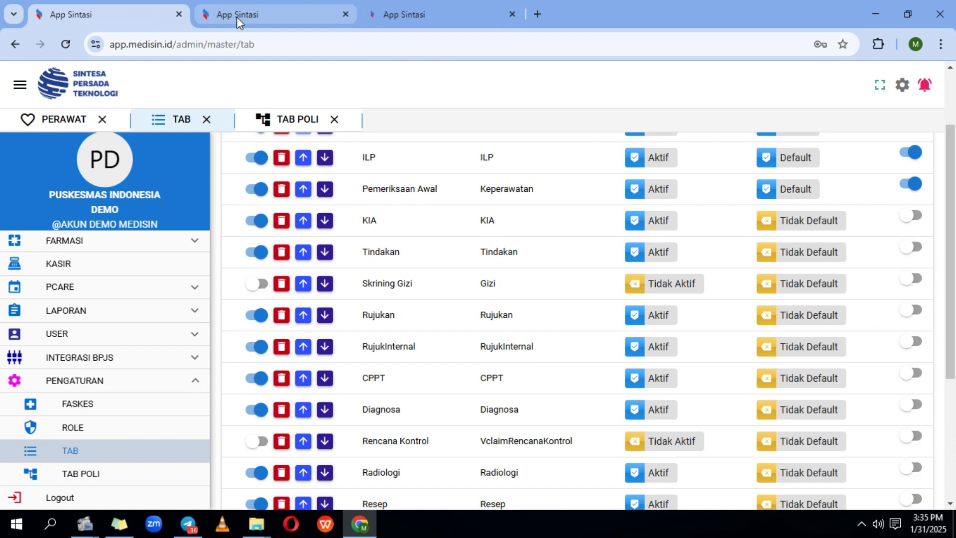
{"action": "scroll", "coordinate": [149, 293], "scroll_direction": "up", "scroll_amount": 3}
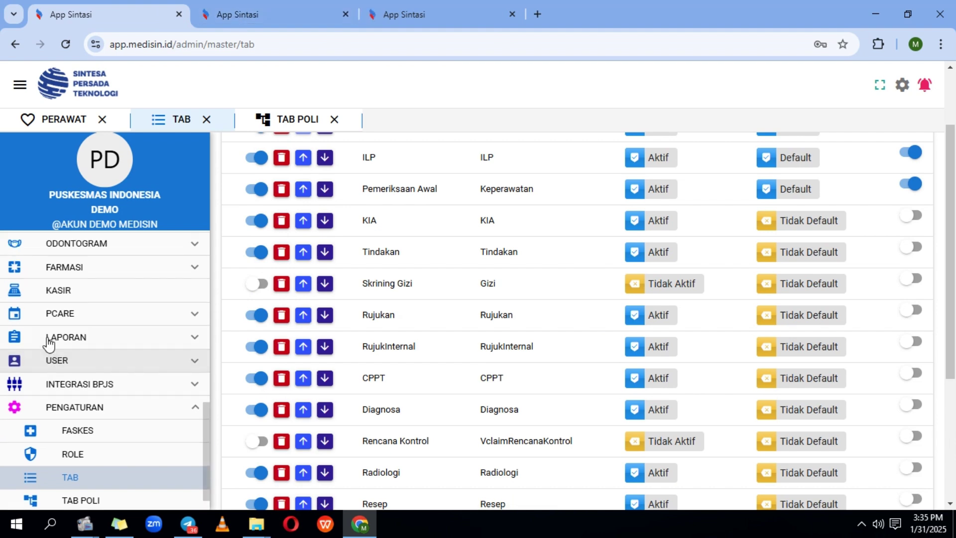
{"action": "left_click", "coordinate": [234, 11]}
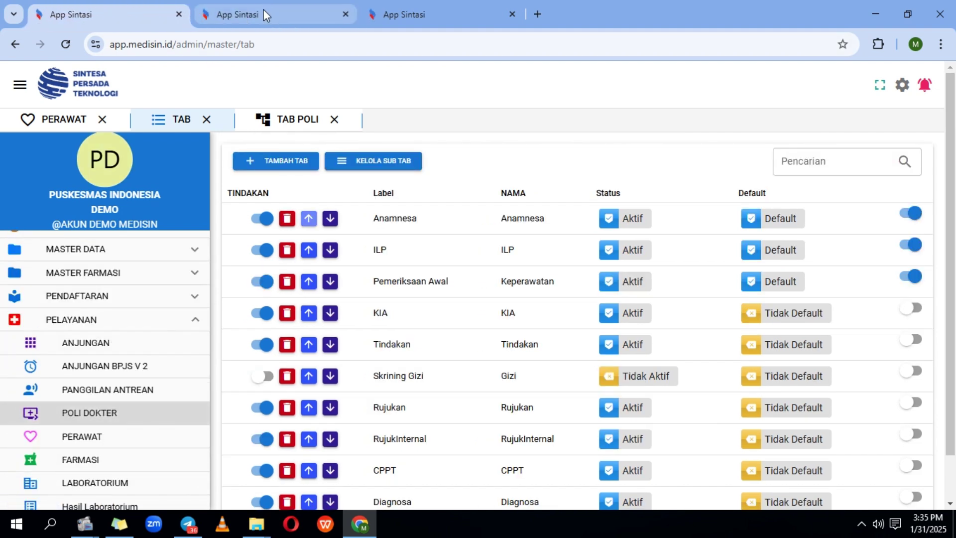
{"action": "left_click", "coordinate": [264, 10]}
{"action": "left_click", "coordinate": [58, 130]}
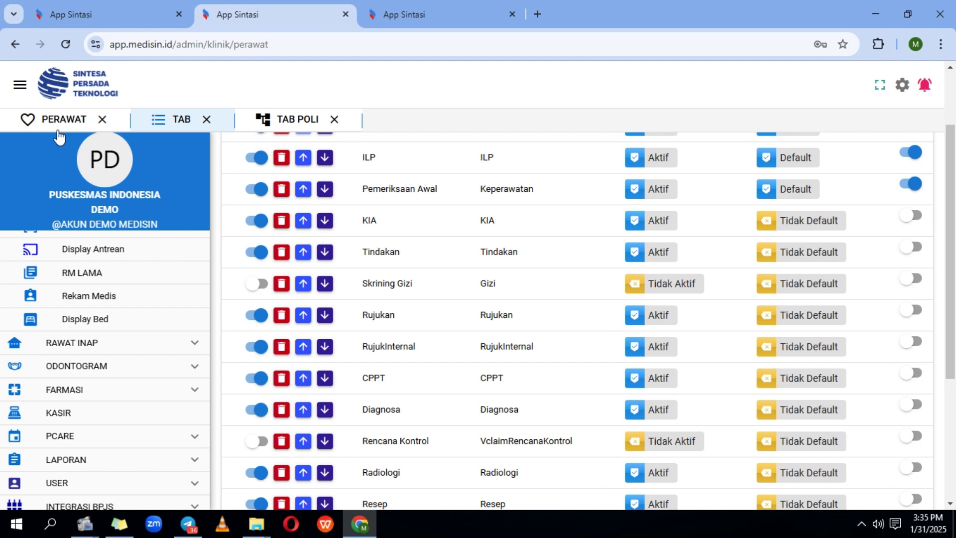
{"action": "left_click", "coordinate": [799, 259]}
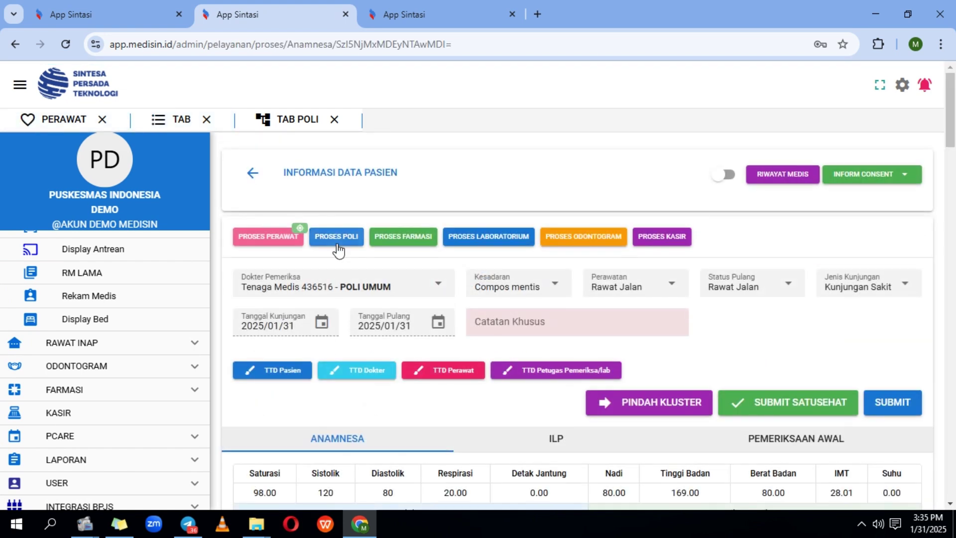
{"action": "left_click", "coordinate": [337, 245]}
Open the Pelayanan page of the POLI KIA patient from the Poli Dokter queue
{"action": "left_click", "coordinate": [446, 12]}
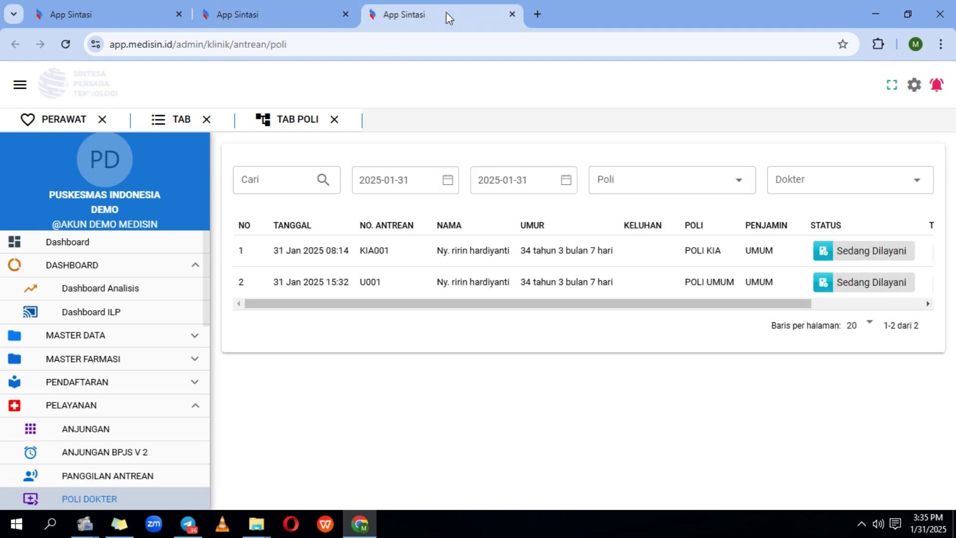
{"action": "scroll", "coordinate": [561, 266], "scroll_direction": "right", "scroll_amount": 5}
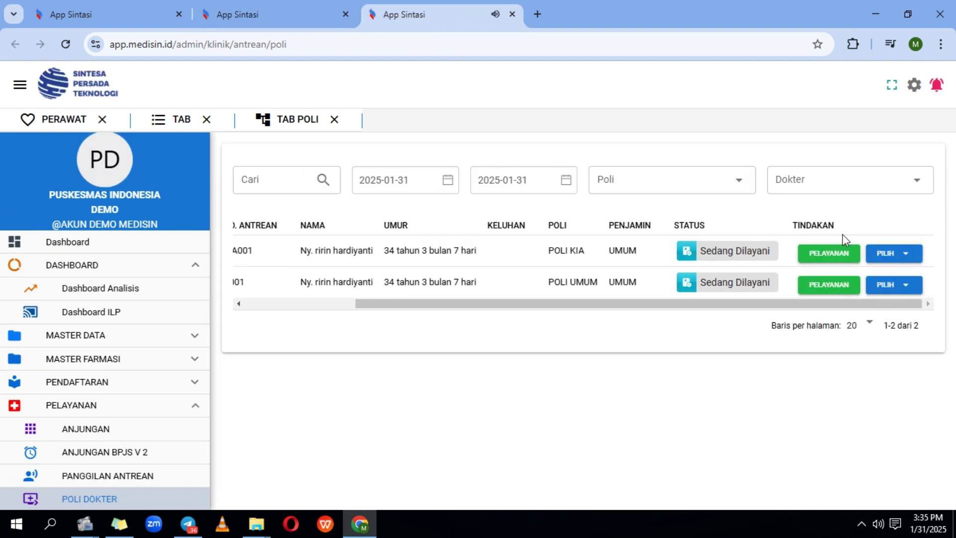
{"action": "left_click", "coordinate": [836, 252]}
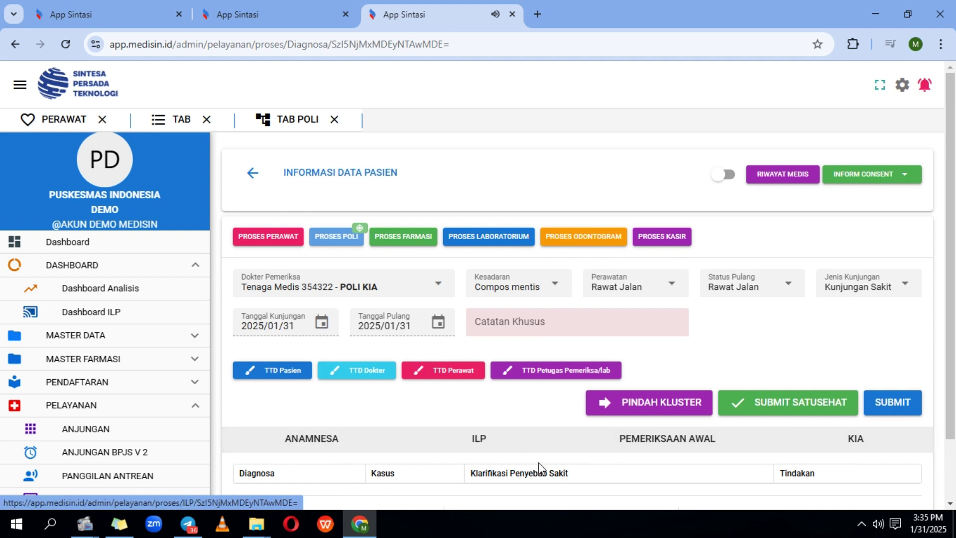
Compare the POLI KIA patient's service tabs with the TAB settings and deactivate the KIA tab
{"action": "scroll", "coordinate": [498, 448], "scroll_direction": "down", "scroll_amount": 2}
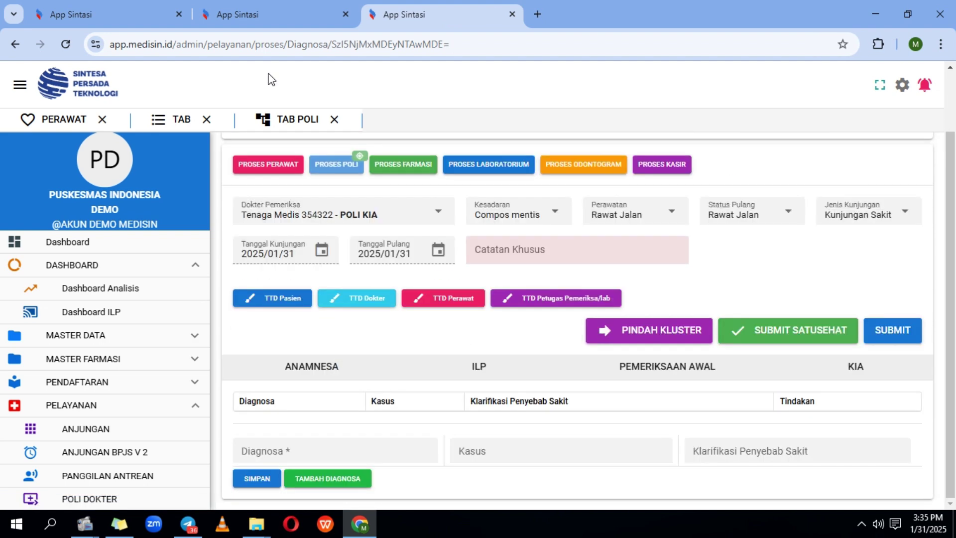
{"action": "left_click", "coordinate": [100, 14]}
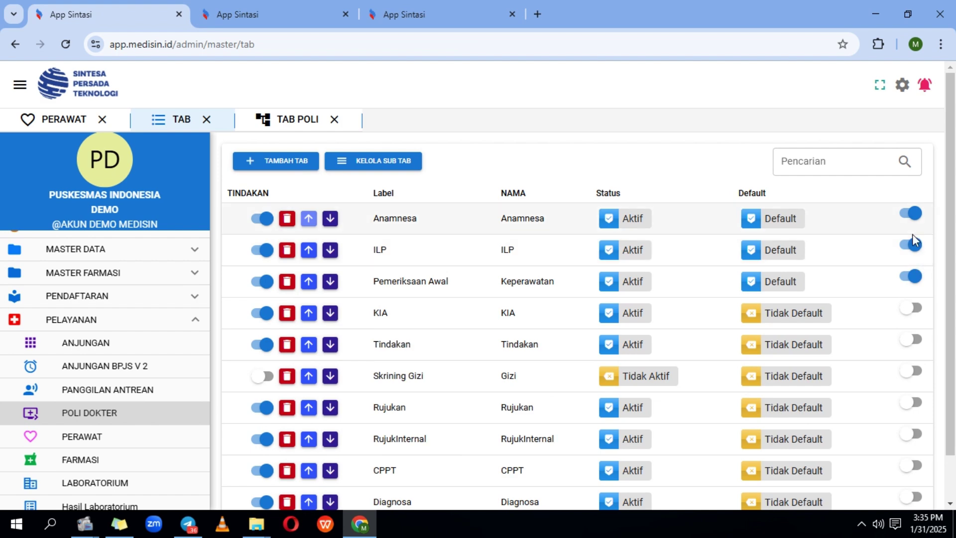
{"action": "left_click", "coordinate": [468, 6]}
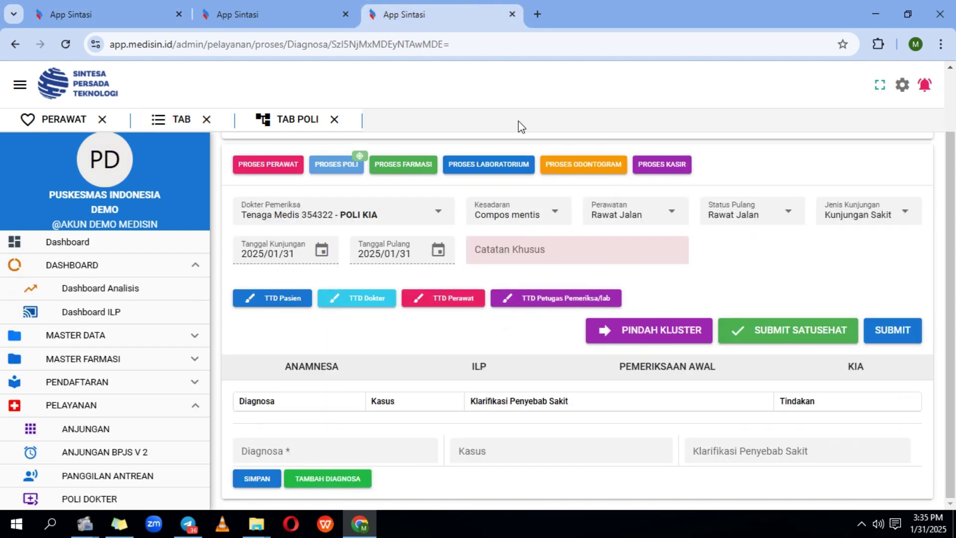
{"action": "left_click", "coordinate": [82, 2]}
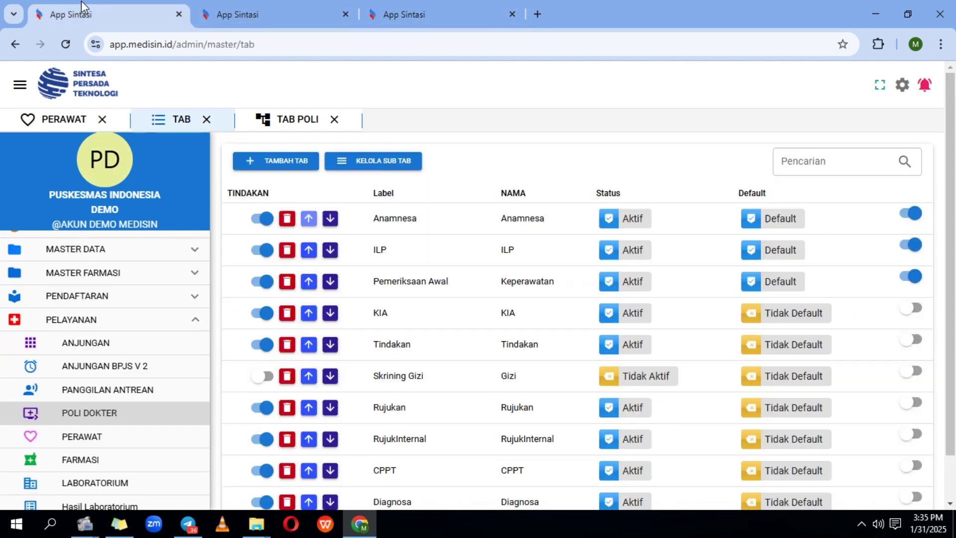
{"action": "scroll", "coordinate": [491, 299], "scroll_direction": "down", "scroll_amount": 1}
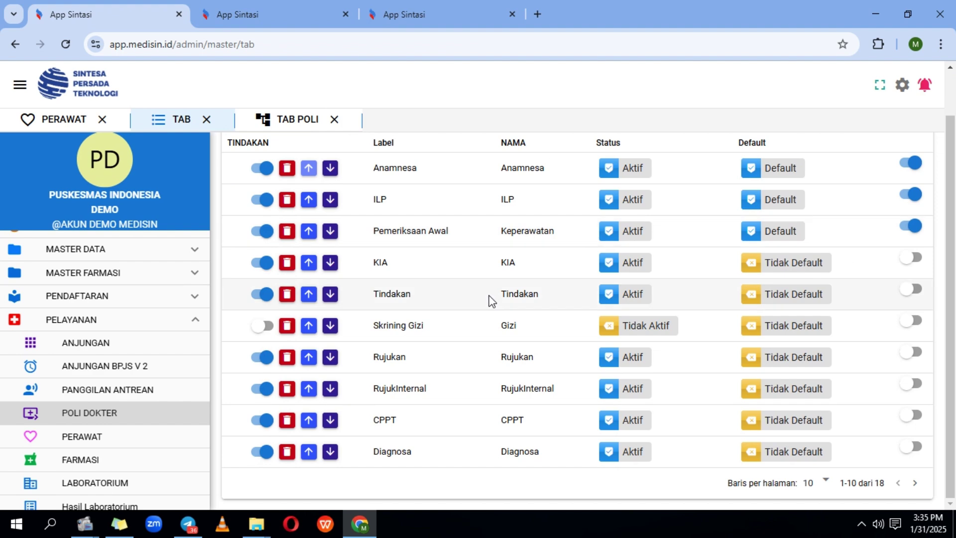
{"action": "left_click", "coordinate": [261, 265]}
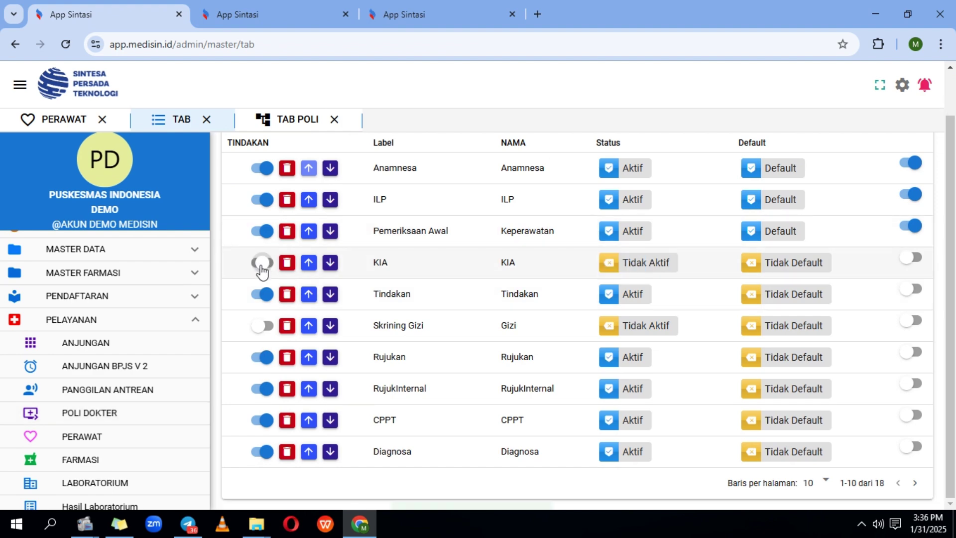
Check the service tabs on the POLI UMUM and POLI KIA patients' pages against the TAB settings list
{"action": "left_click", "coordinate": [293, 3]}
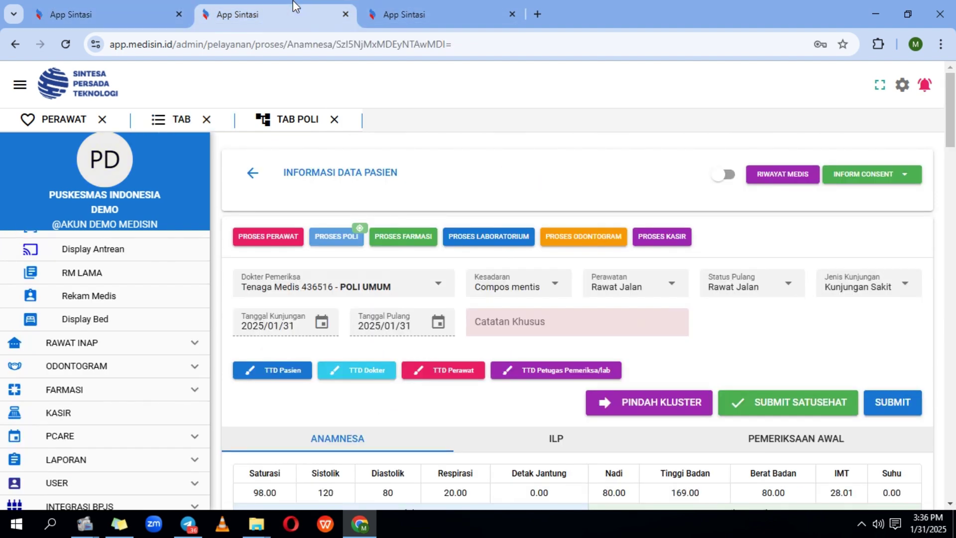
{"action": "scroll", "coordinate": [572, 328], "scroll_direction": "down", "scroll_amount": 8}
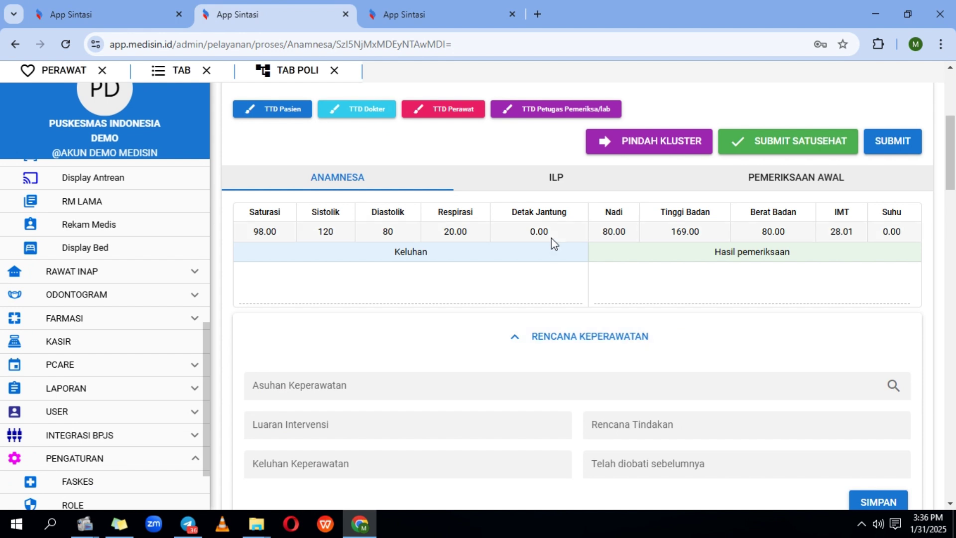
{"action": "left_click", "coordinate": [438, 4]}
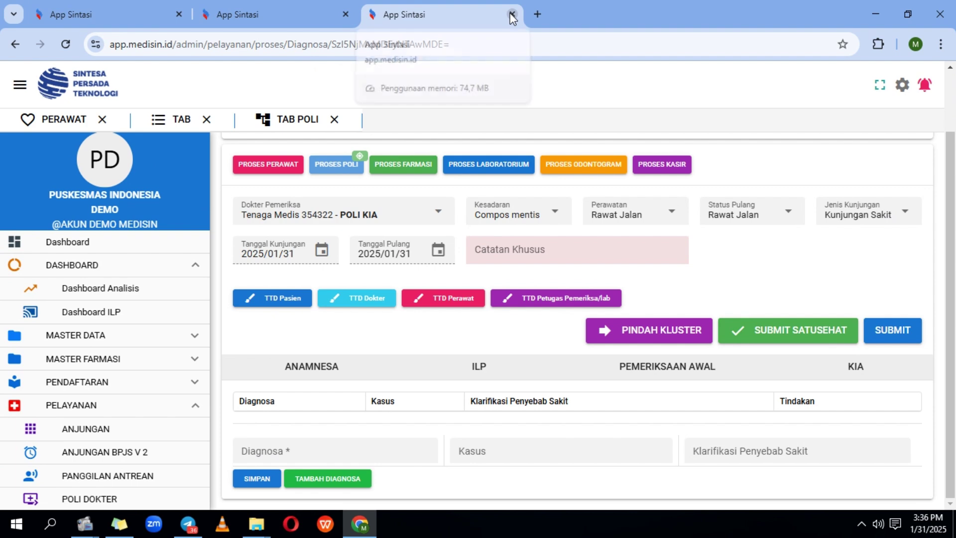
{"action": "left_click", "coordinate": [140, 7]}
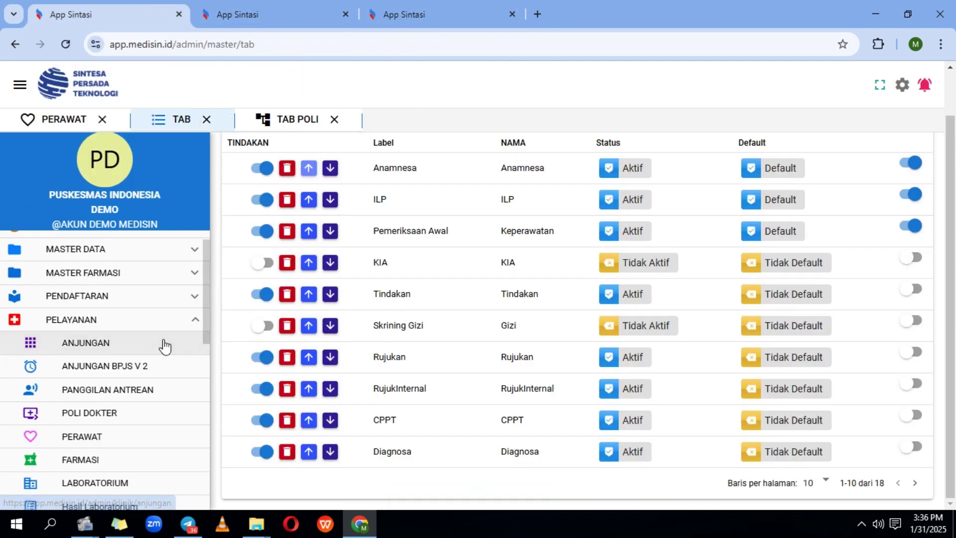
{"action": "scroll", "coordinate": [164, 346], "scroll_direction": "down", "scroll_amount": 8}
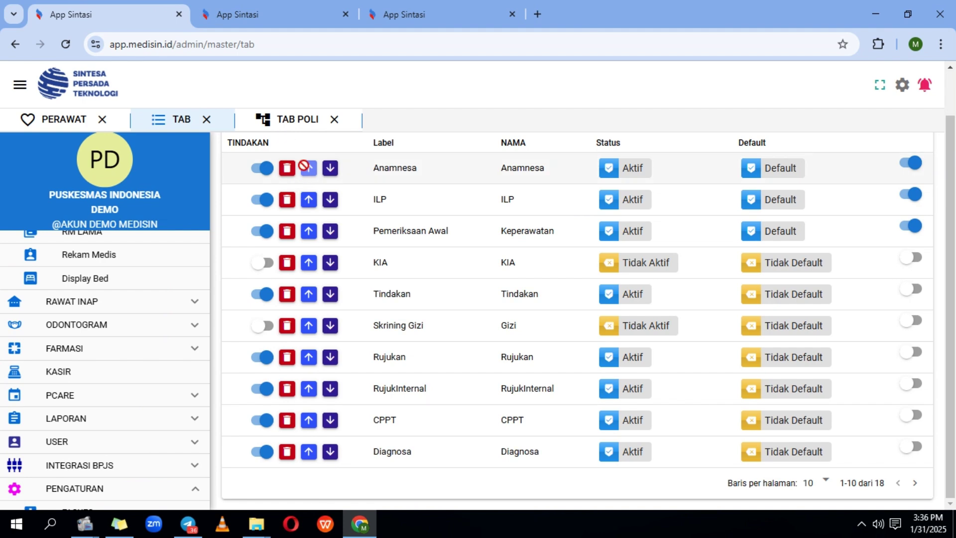
{"action": "scroll", "coordinate": [337, 226], "scroll_direction": "up", "scroll_amount": 1}
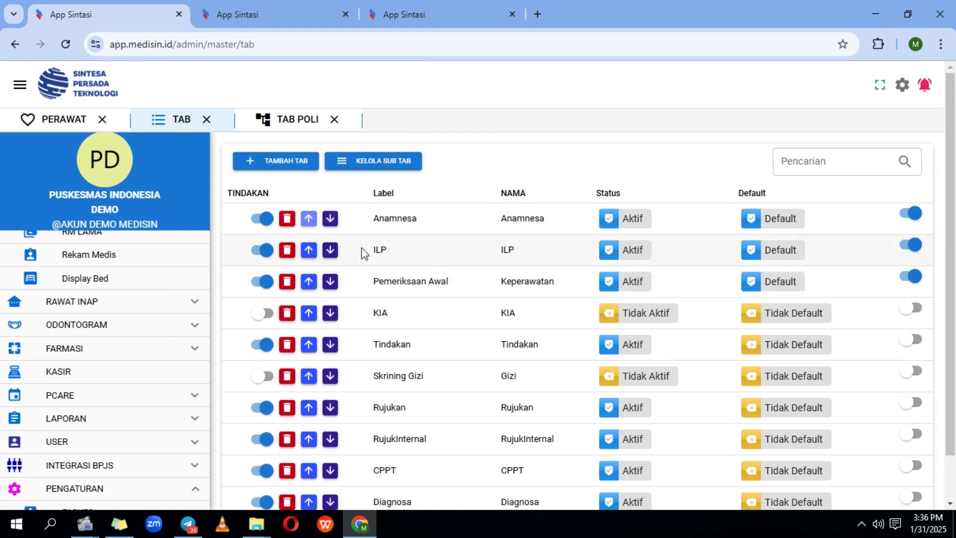
Move the ILP tab down one place in the TAB settings, below Pemeriksaan Awal
{"action": "left_click", "coordinate": [326, 7]}
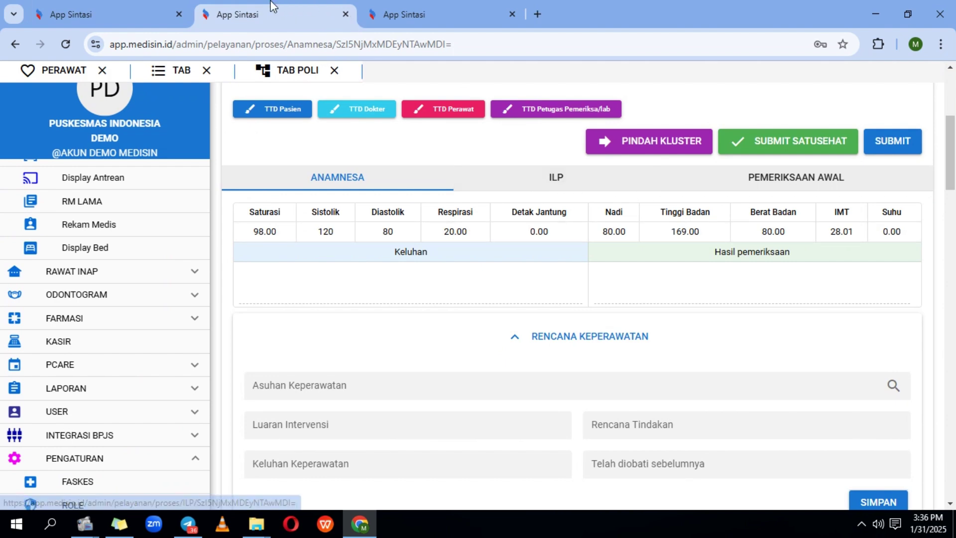
{"action": "left_click", "coordinate": [130, 7]}
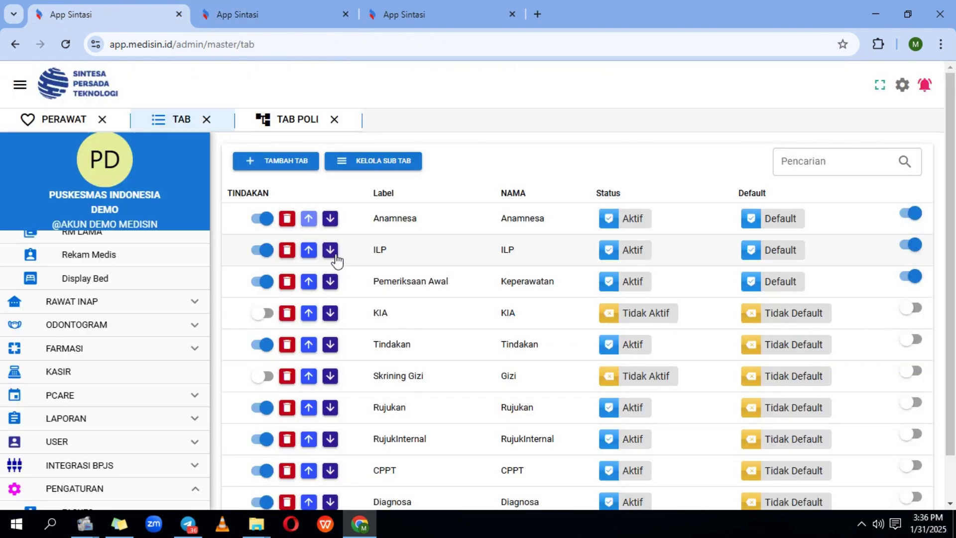
{"action": "left_click", "coordinate": [330, 249]}
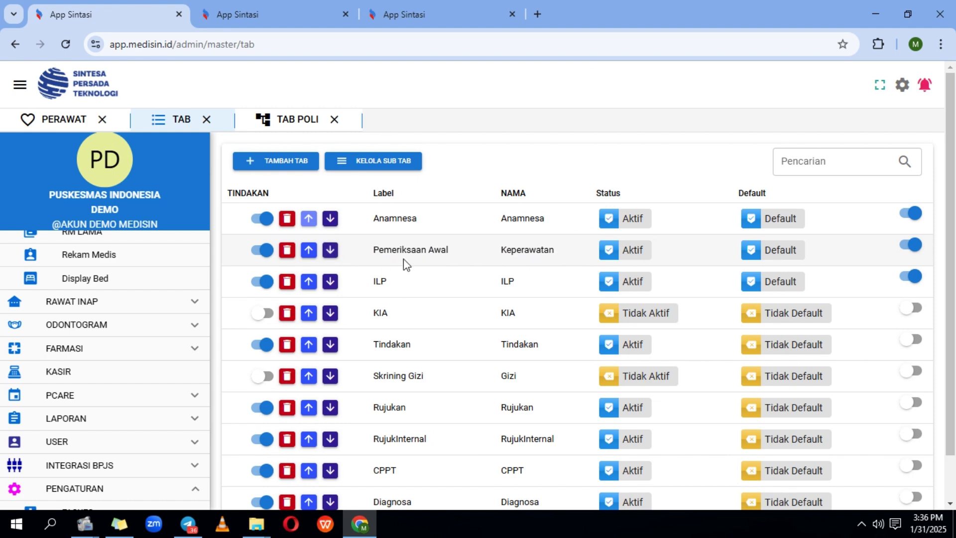
Reload the POLI UMUM patient's service page and view its Pemeriksaan Awal and ILP tabs to check the order
{"action": "left_click", "coordinate": [295, 12]}
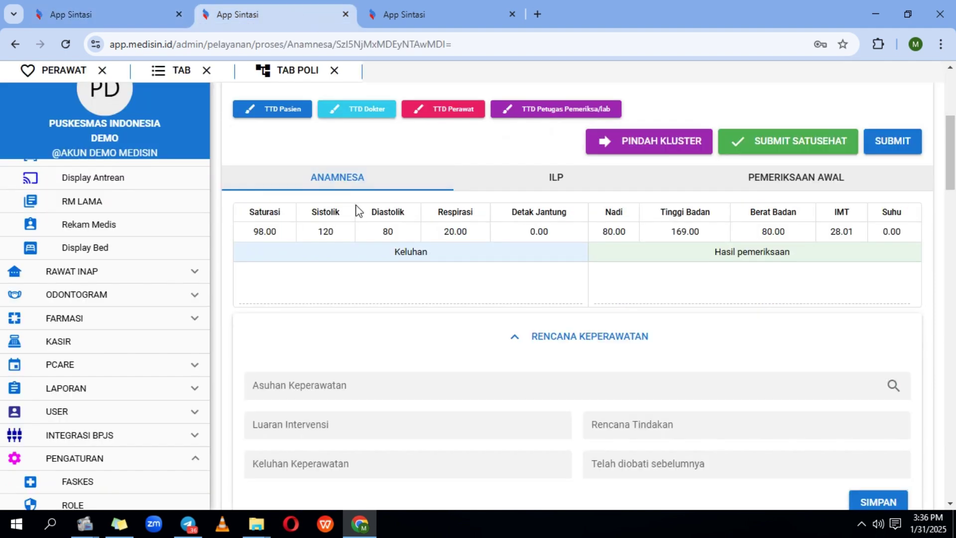
{"action": "left_click", "coordinate": [59, 43]}
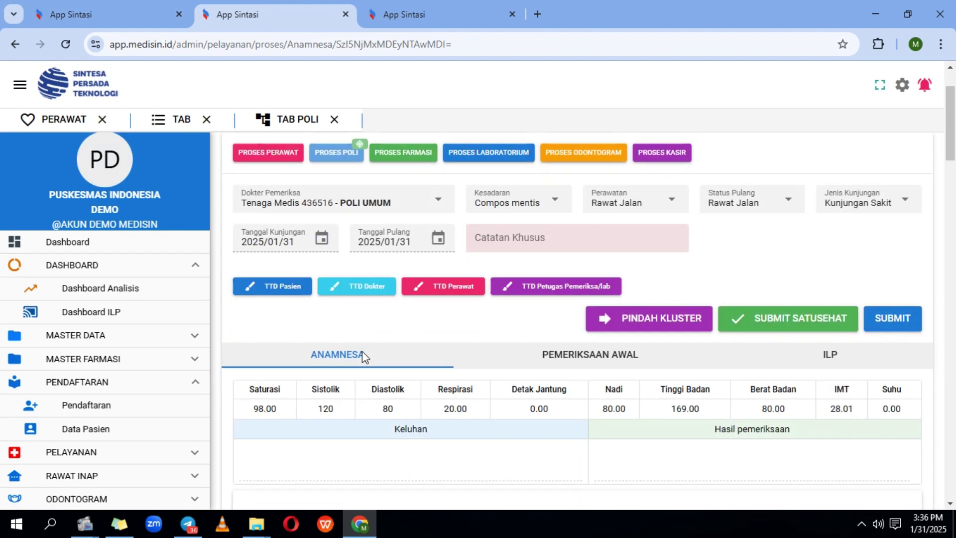
{"action": "left_click", "coordinate": [551, 354]}
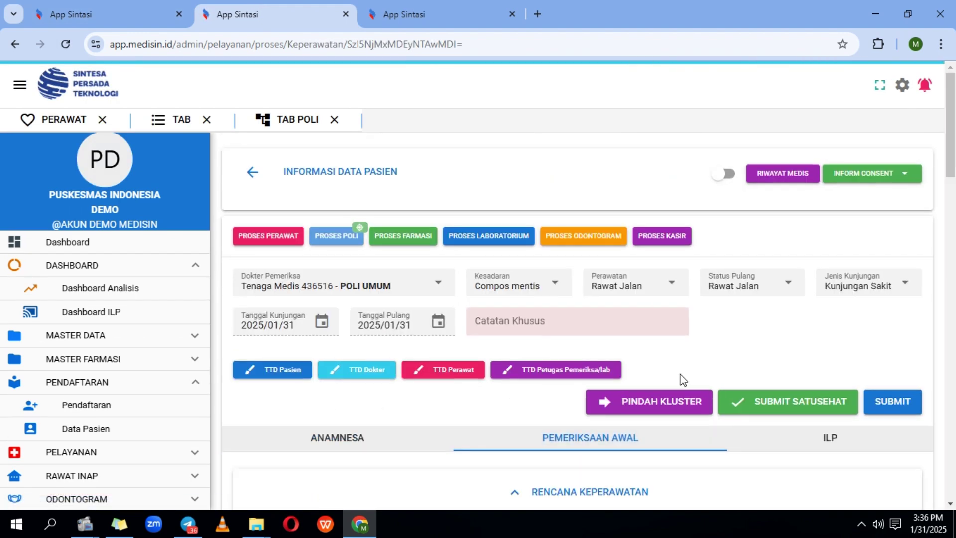
{"action": "scroll", "coordinate": [683, 379], "scroll_direction": "down", "scroll_amount": 3}
{"action": "left_click", "coordinate": [851, 286]}
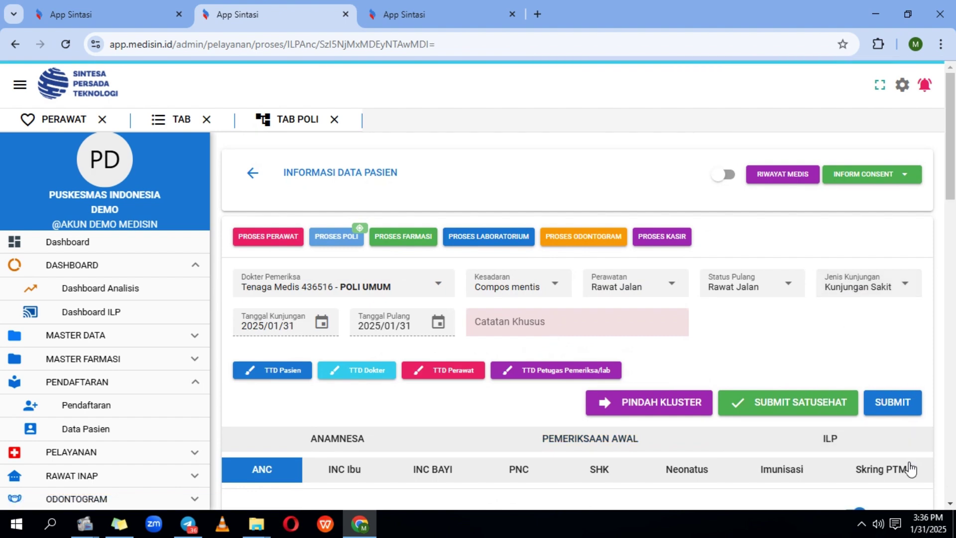
Move the ILP tab back above Pemeriksaan Awal in the TAB settings
{"action": "left_click", "coordinate": [121, 3]}
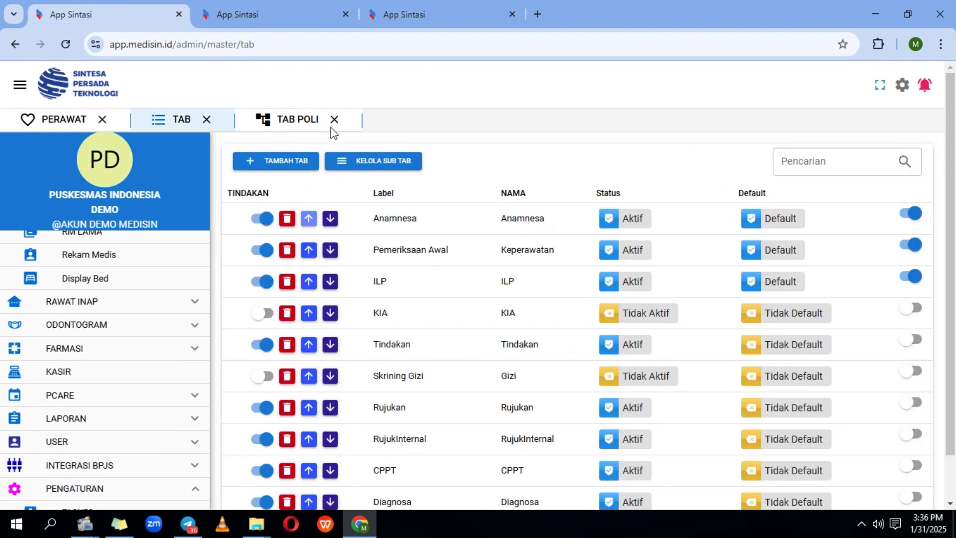
{"action": "left_click", "coordinate": [309, 284]}
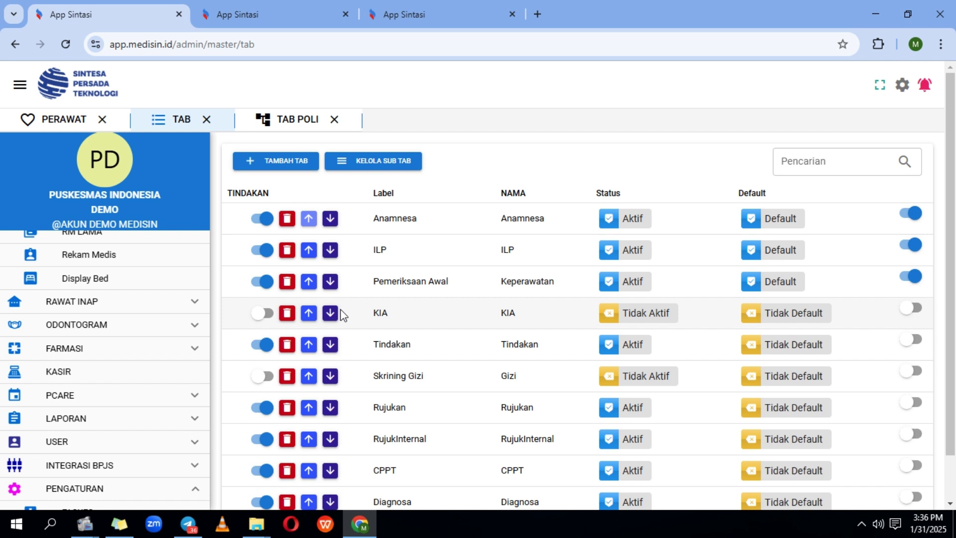
{"action": "left_click", "coordinate": [307, 315]}
Open the TAB POLI settings, select POLI UMUM as the poli and expand its list of tabs
{"action": "left_click", "coordinate": [291, 129]}
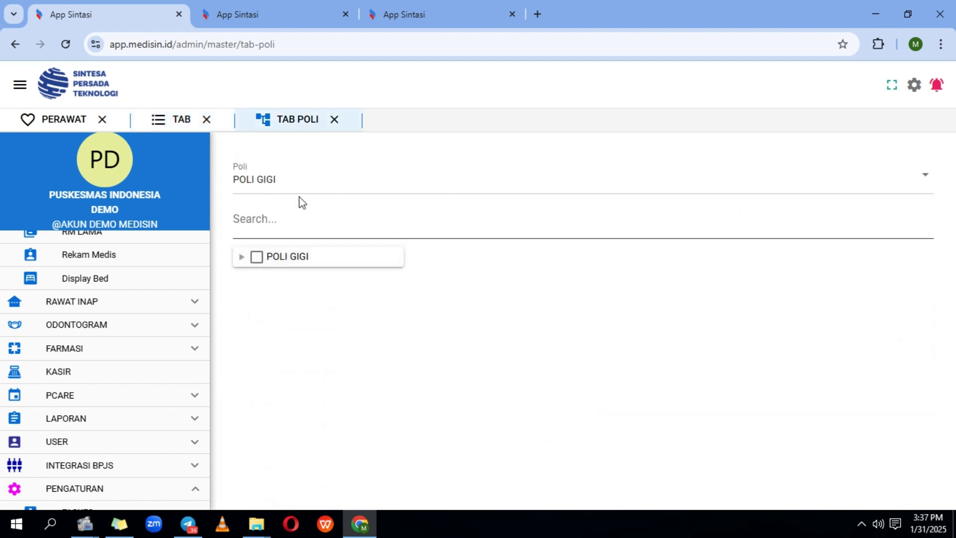
{"action": "left_click", "coordinate": [305, 187]}
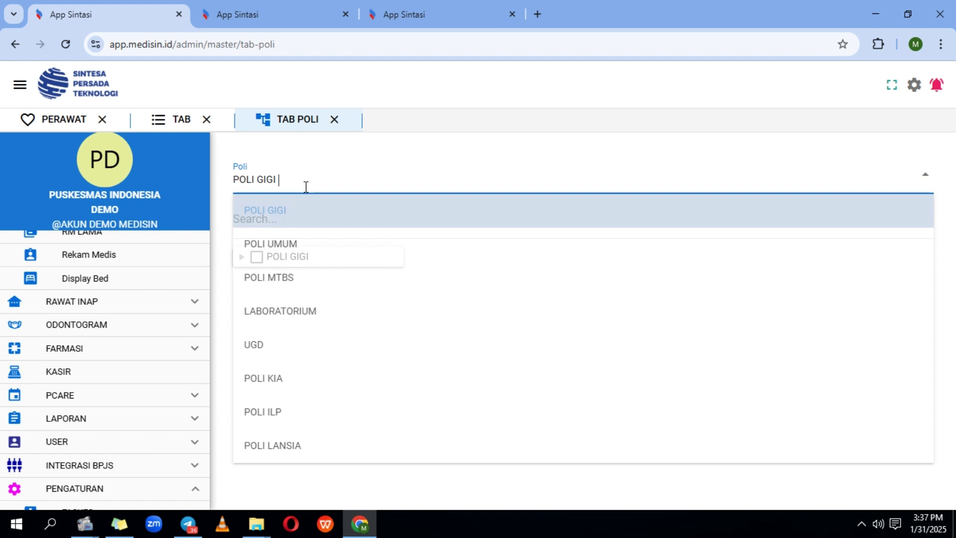
{"action": "left_click", "coordinate": [291, 241]}
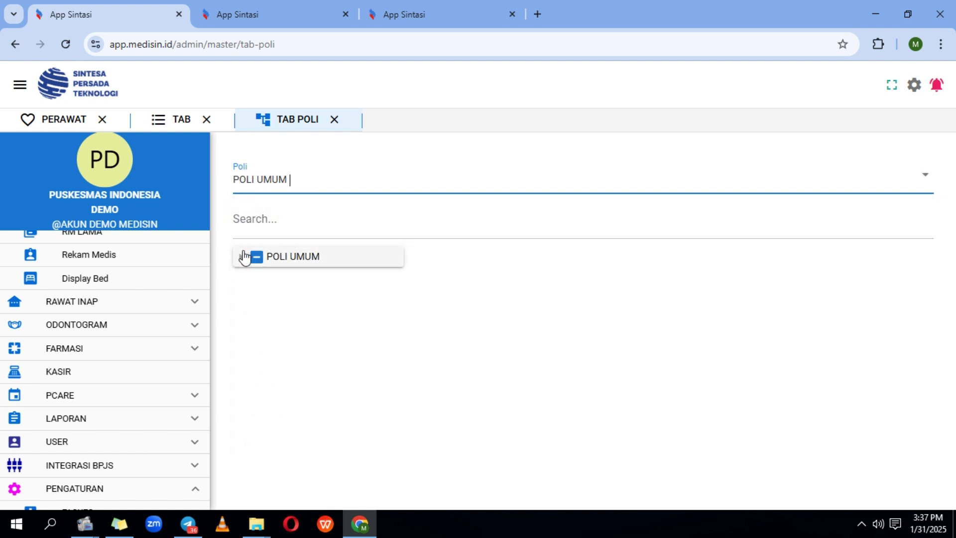
{"action": "left_click", "coordinate": [241, 257]}
{"action": "scroll", "coordinate": [310, 340], "scroll_direction": "down", "scroll_amount": 3}
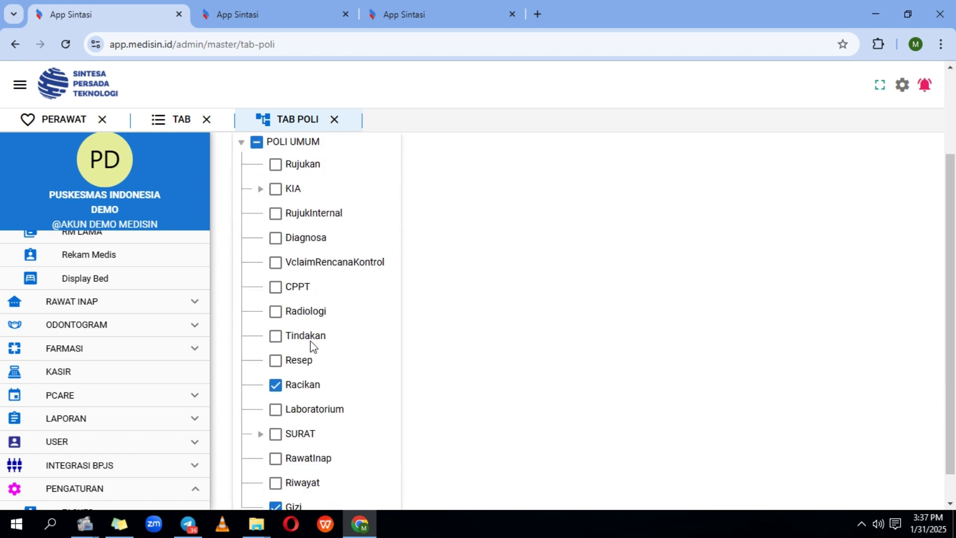
{"action": "scroll", "coordinate": [309, 341], "scroll_direction": "up", "scroll_amount": 2}
{"action": "scroll", "coordinate": [310, 340], "scroll_direction": "down", "scroll_amount": 2}
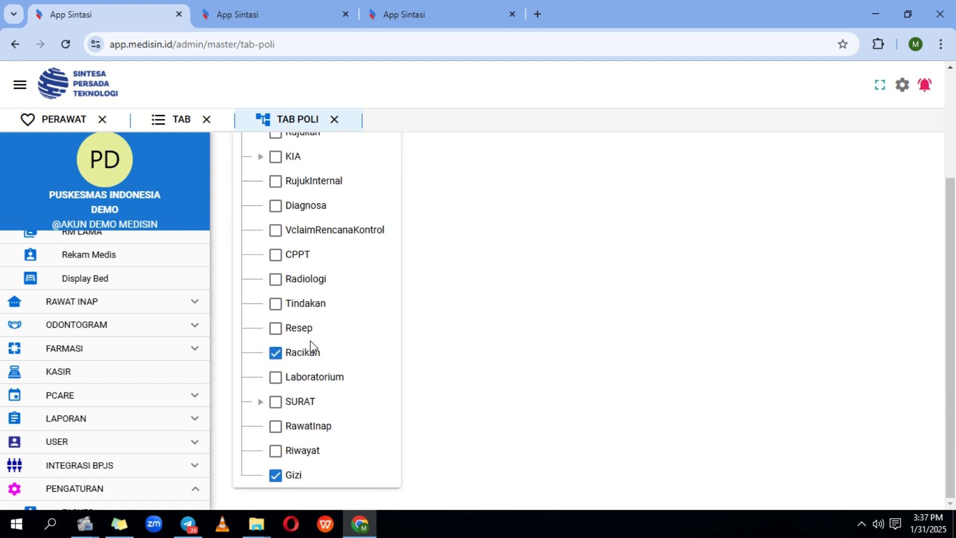
Enable the Tindakan, Resep and Laboratorium tabs for POLI UMUM
{"action": "left_click", "coordinate": [277, 310]}
{"action": "left_click", "coordinate": [277, 332]}
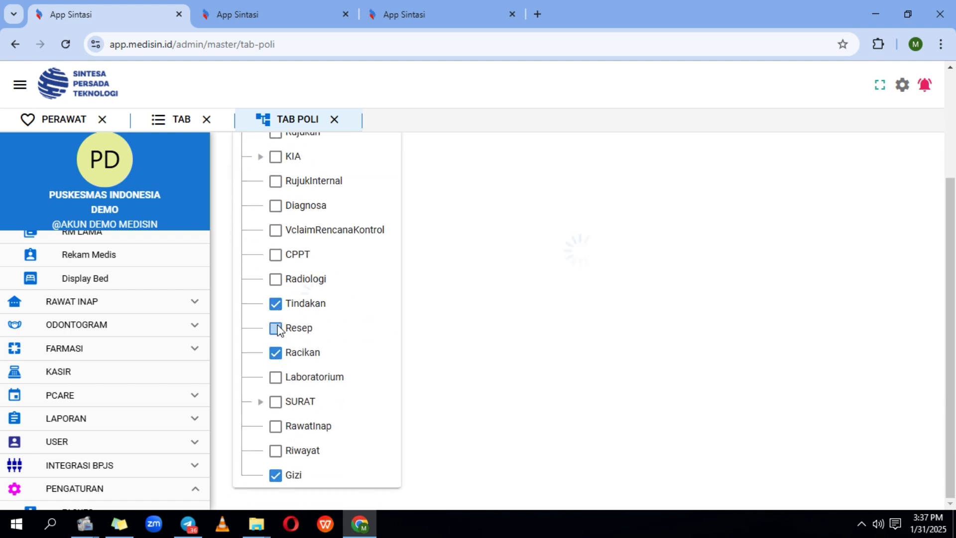
{"action": "left_click", "coordinate": [277, 382]}
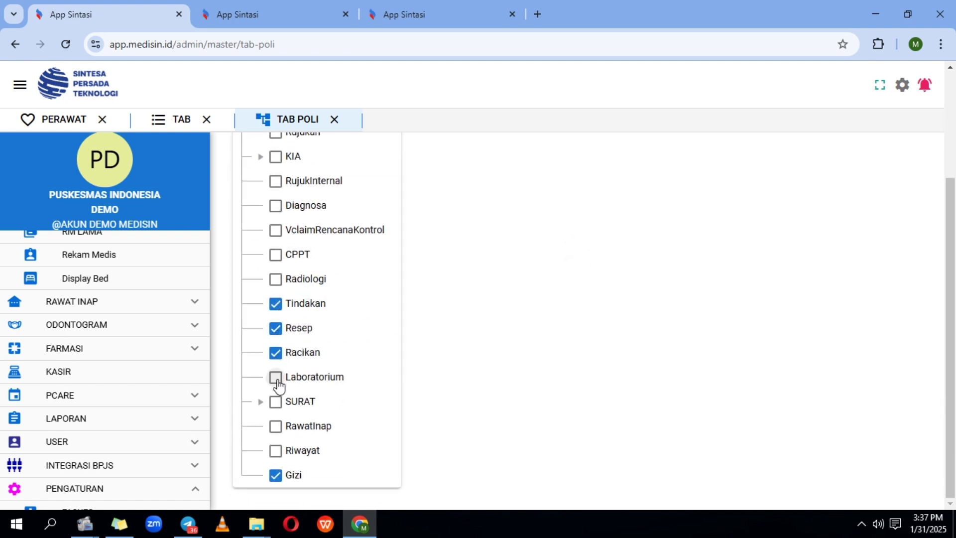
Expand the SURAT group under POLI UMUM and enable its KeteranganDokter and KeteranganSehat sub-tabs
{"action": "left_click", "coordinate": [261, 402]}
{"action": "scroll", "coordinate": [288, 398], "scroll_direction": "down", "scroll_amount": 2}
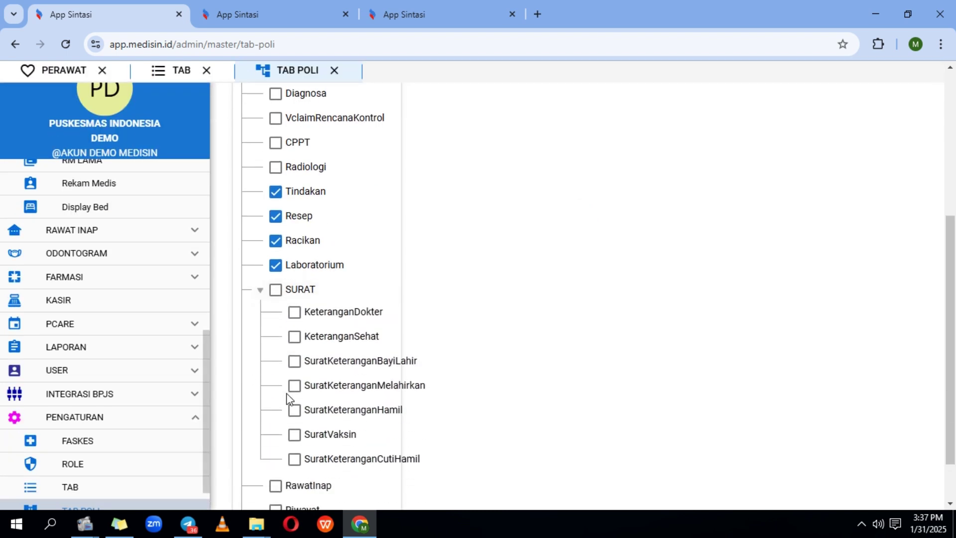
{"action": "scroll", "coordinate": [298, 319], "scroll_direction": "up", "scroll_amount": 3}
{"action": "scroll", "coordinate": [298, 319], "scroll_direction": "down", "scroll_amount": 3}
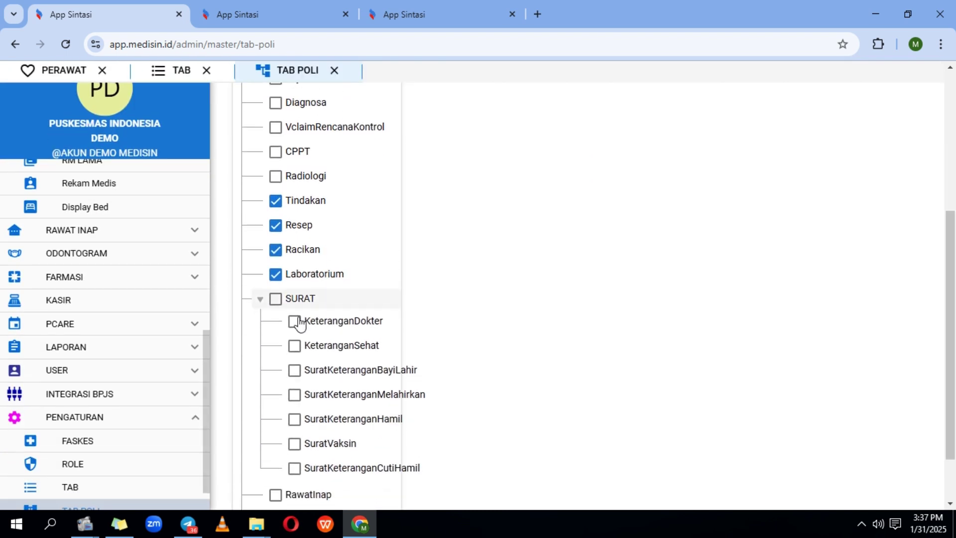
{"action": "left_click", "coordinate": [296, 322]}
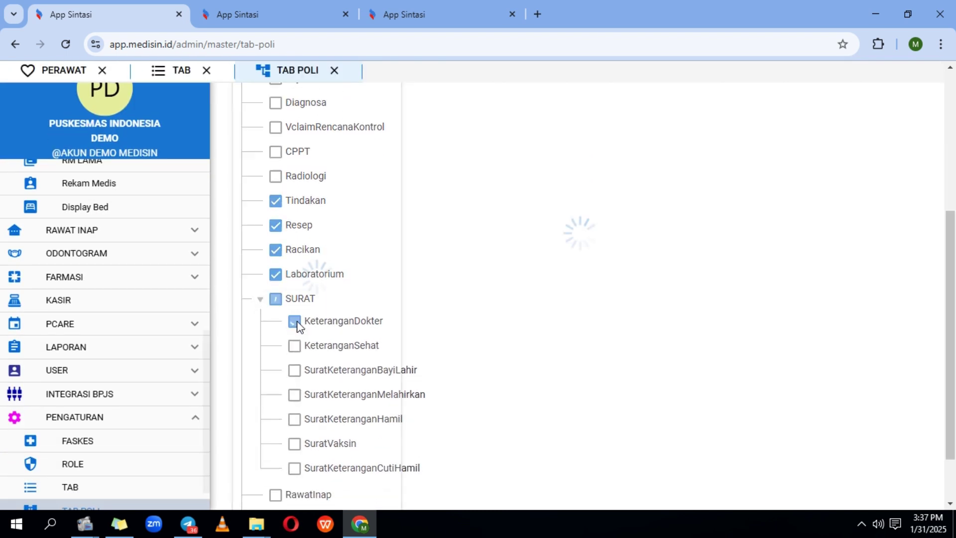
{"action": "left_click", "coordinate": [295, 347]}
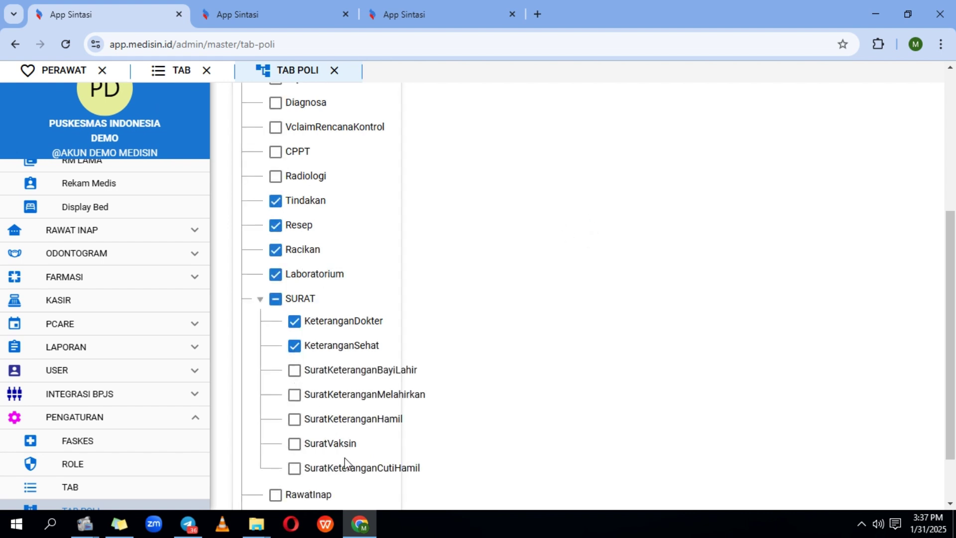
Expand the KIA group under POLI UMUM, review its sub-tabs and collapse it again
{"action": "scroll", "coordinate": [332, 415], "scroll_direction": "up", "scroll_amount": 5}
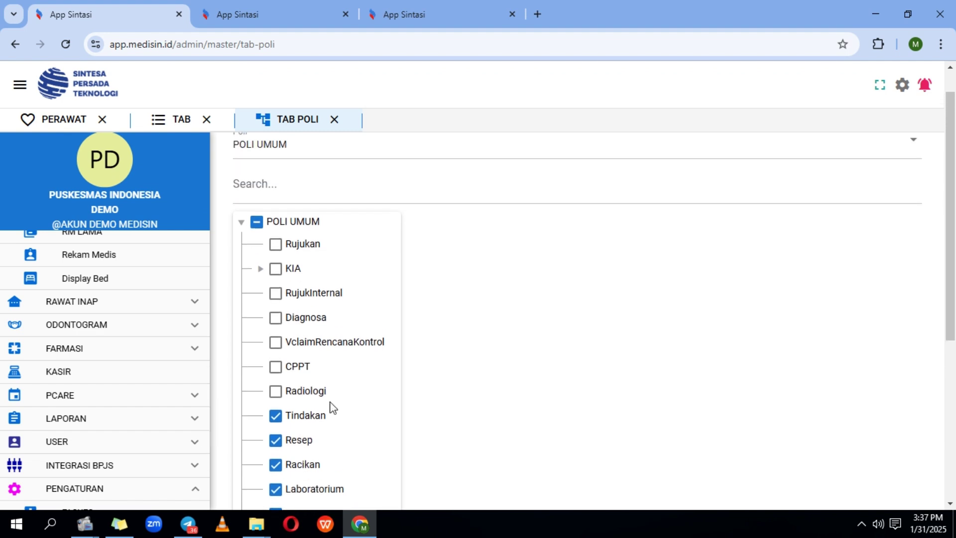
{"action": "left_click", "coordinate": [261, 269]}
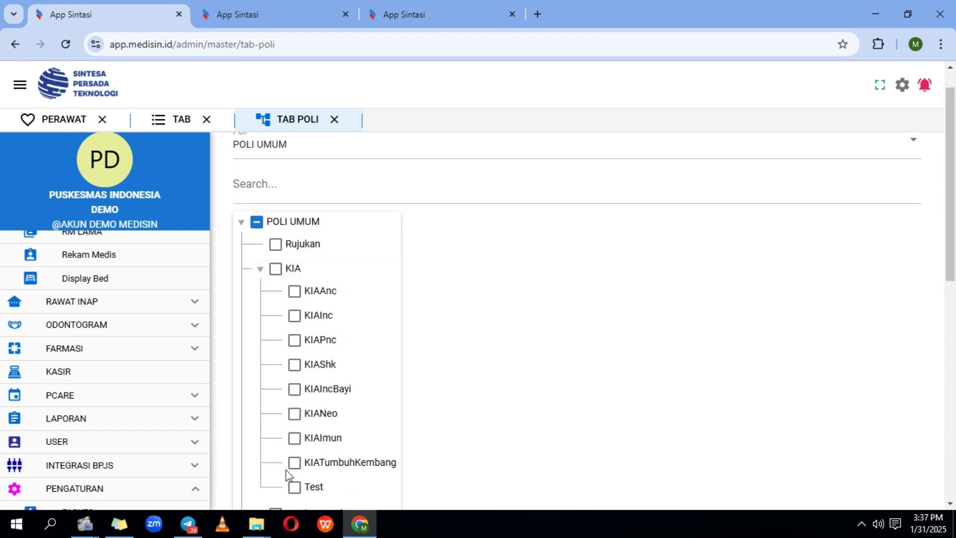
{"action": "scroll", "coordinate": [290, 478], "scroll_direction": "down", "scroll_amount": 2}
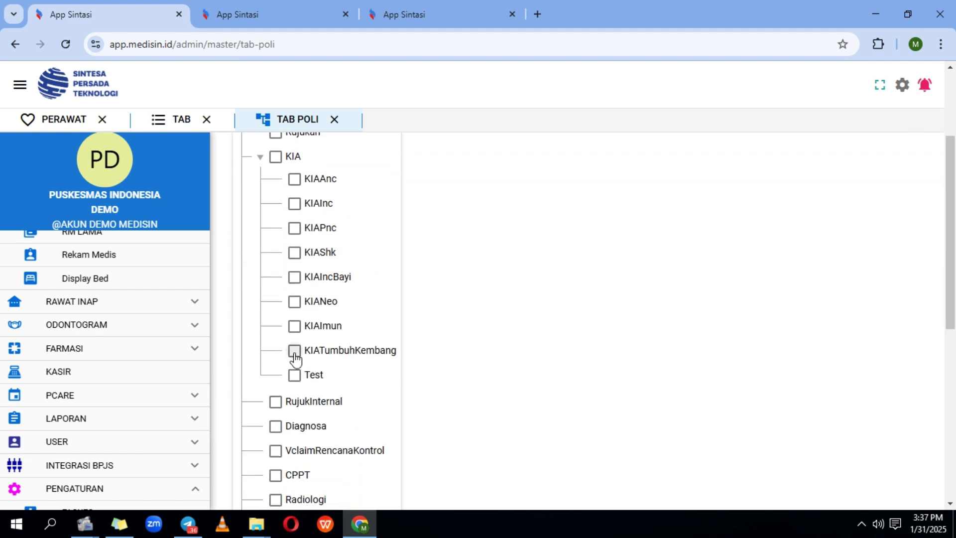
{"action": "scroll", "coordinate": [294, 279], "scroll_direction": "up", "scroll_amount": 2}
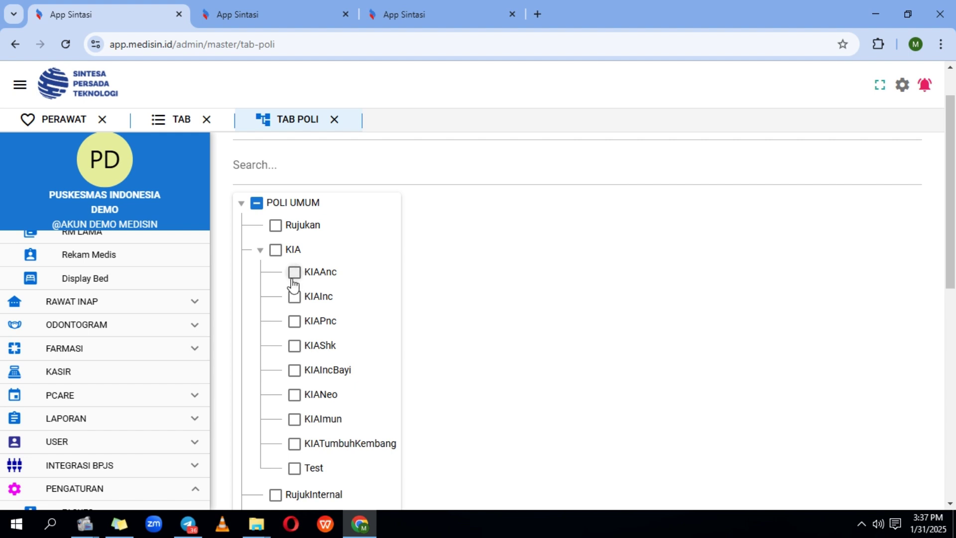
{"action": "left_click", "coordinate": [260, 250]}
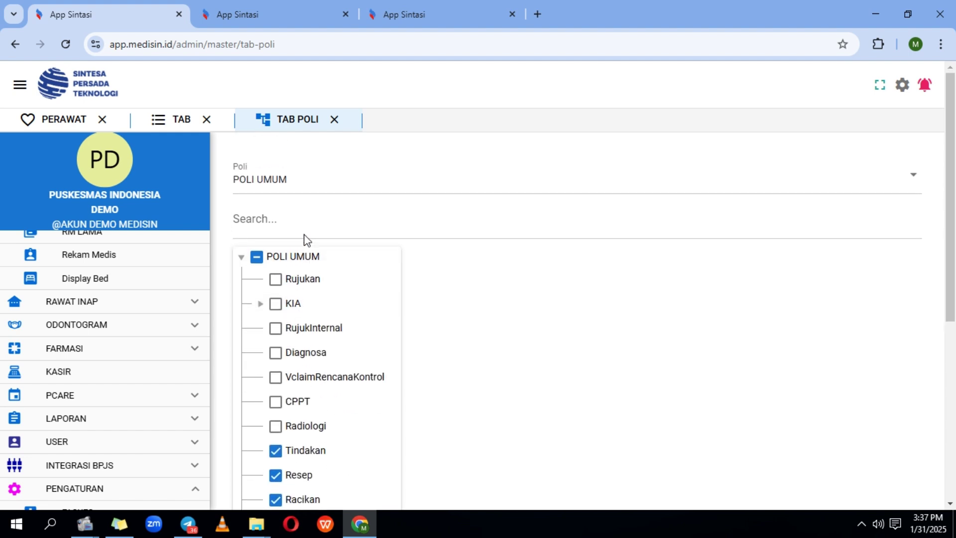
Select POLI KIA as the poli, expand its list of tabs and check which KIA sub-tabs are enabled
{"action": "left_click", "coordinate": [323, 182]}
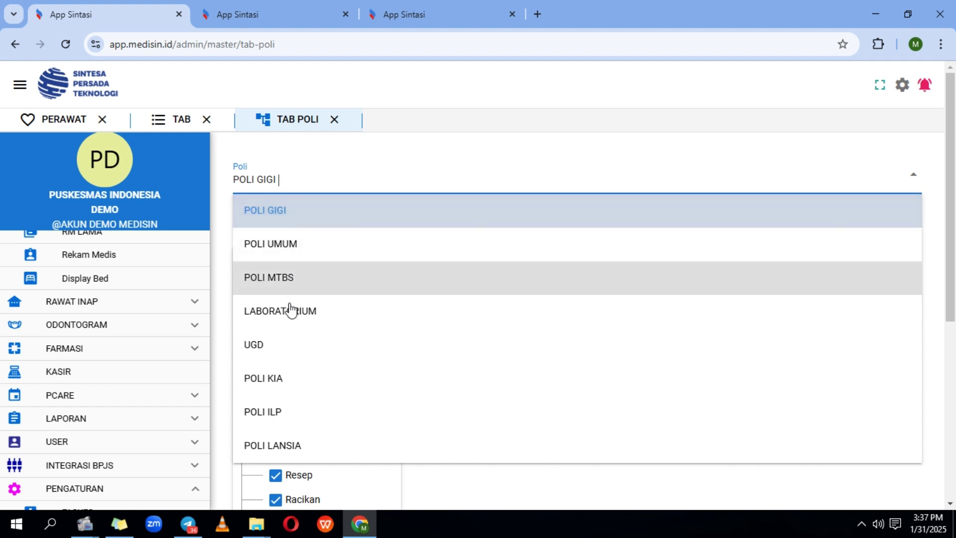
{"action": "left_click", "coordinate": [276, 382]}
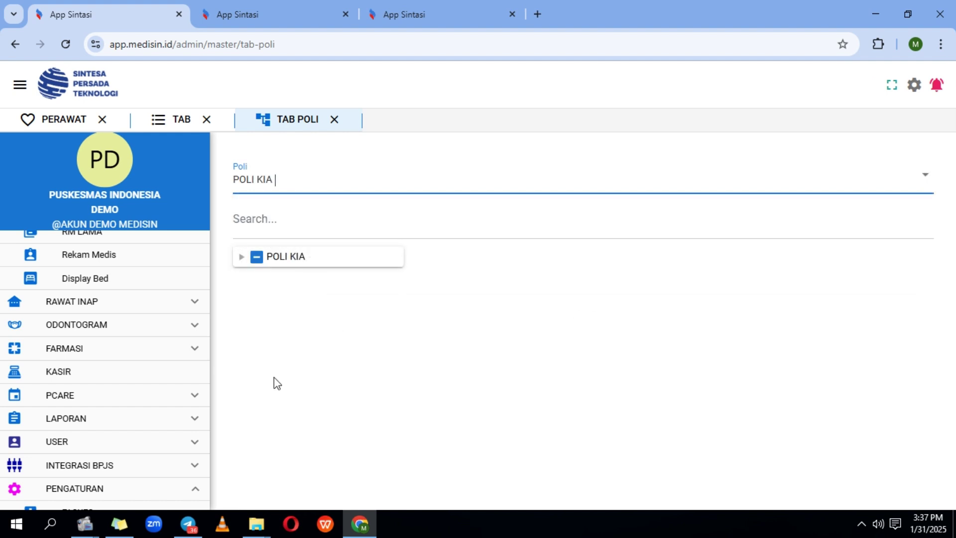
{"action": "left_click", "coordinate": [242, 256]}
{"action": "left_click", "coordinate": [260, 304]}
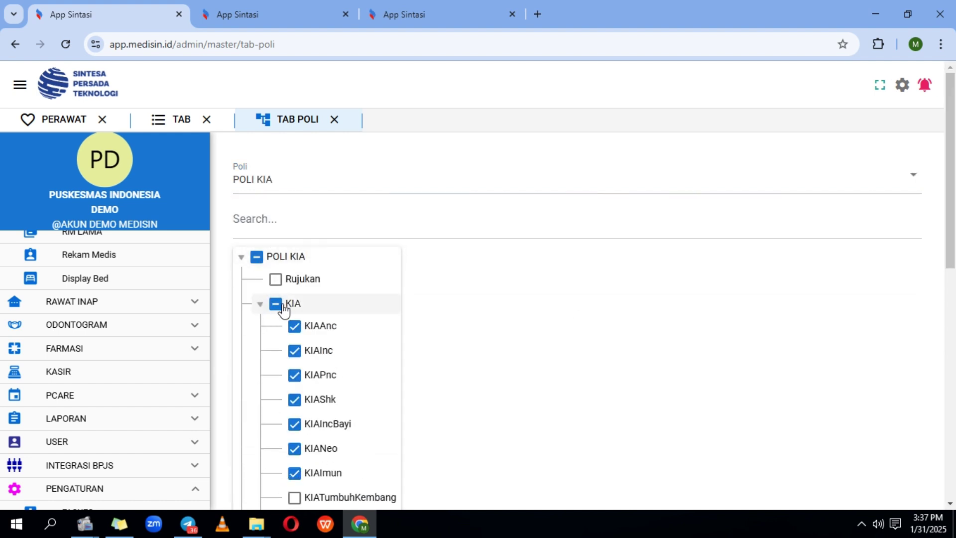
{"action": "left_click", "coordinate": [260, 303]}
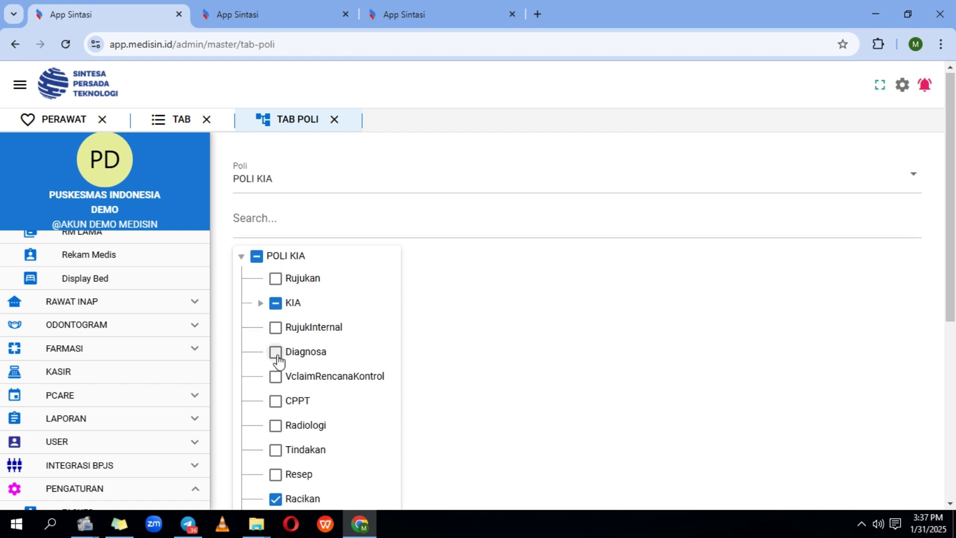
Enable the Rujukan, Tindakan, Resep and Laboratorium tabs for POLI KIA
{"action": "scroll", "coordinate": [277, 363], "scroll_direction": "down", "scroll_amount": 2}
{"action": "scroll", "coordinate": [273, 273], "scroll_direction": "up", "scroll_amount": 1}
{"action": "left_click", "coordinate": [276, 252]}
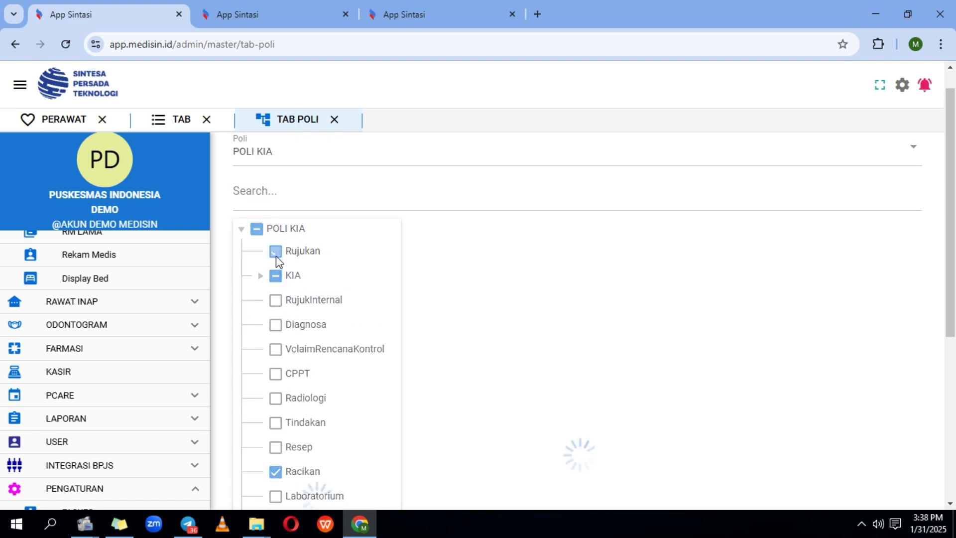
{"action": "left_click", "coordinate": [277, 421]}
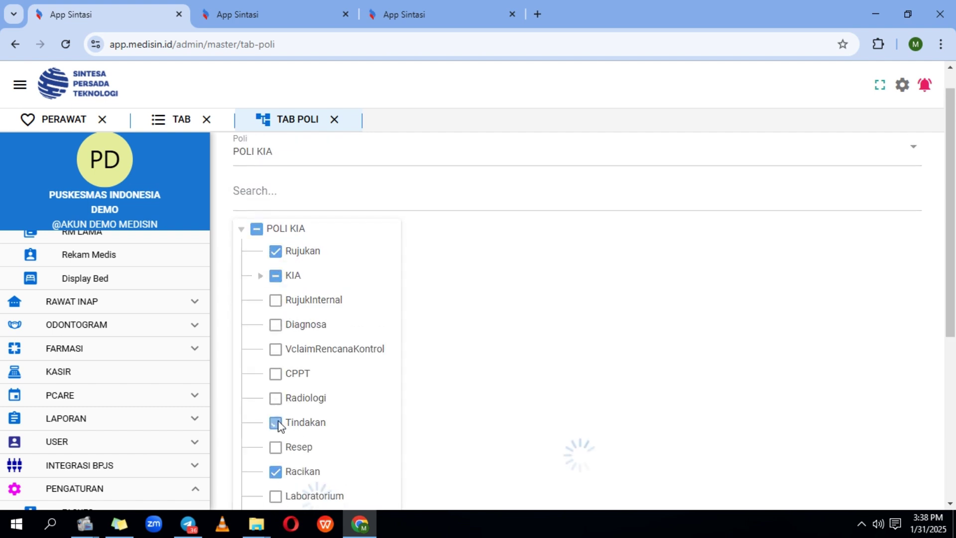
{"action": "left_click", "coordinate": [275, 447]}
{"action": "scroll", "coordinate": [277, 450], "scroll_direction": "down", "scroll_amount": 3}
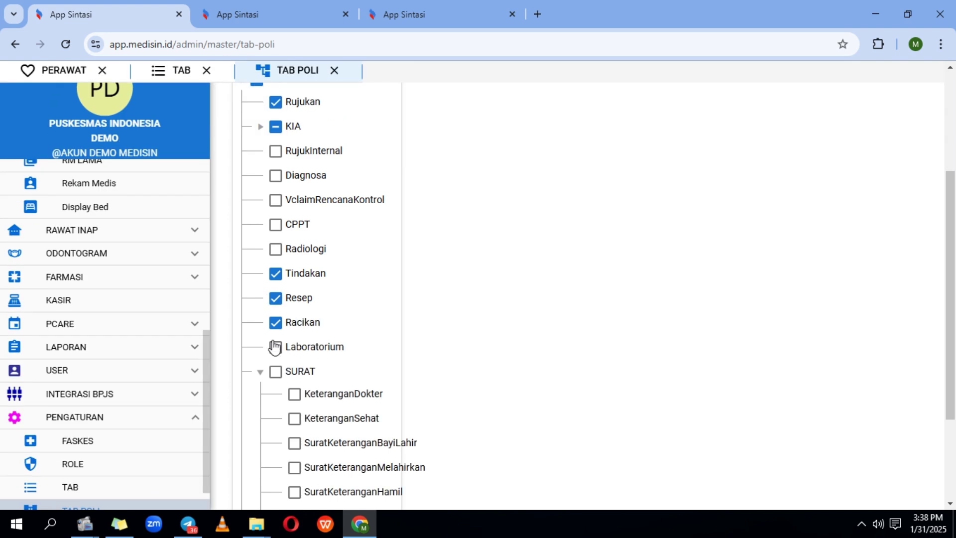
{"action": "left_click", "coordinate": [275, 347]}
{"action": "scroll", "coordinate": [306, 435], "scroll_direction": "down", "scroll_amount": 2}
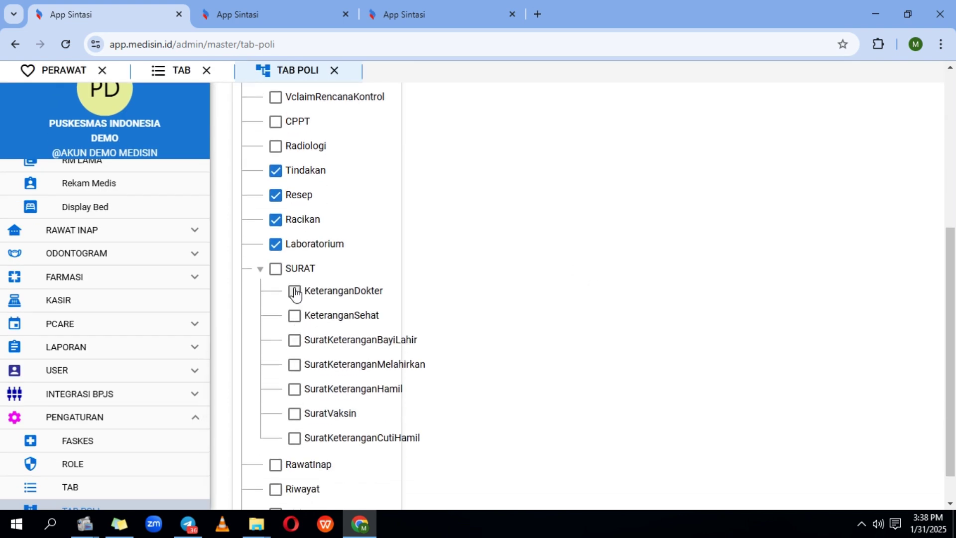
Enable the whole SURAT group with all its sub-tabs for POLI KIA
{"action": "left_click", "coordinate": [282, 271]}
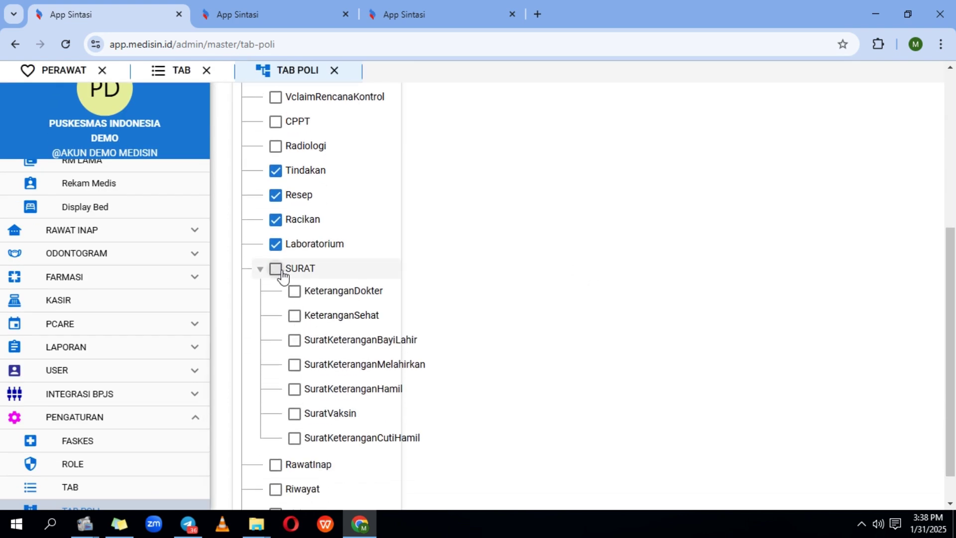
{"action": "scroll", "coordinate": [333, 396], "scroll_direction": "down", "scroll_amount": 1}
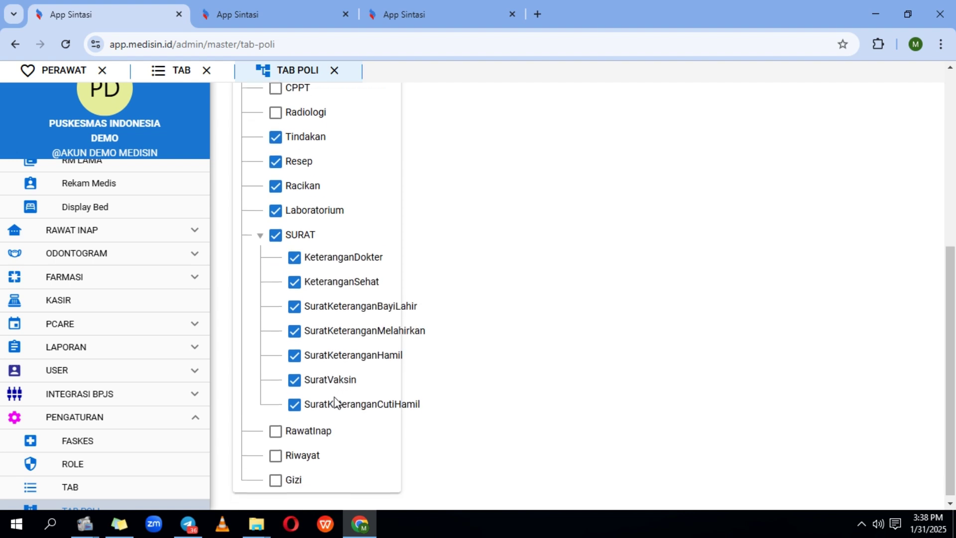
{"action": "left_click", "coordinate": [295, 426]}
{"action": "left_click", "coordinate": [277, 474]}
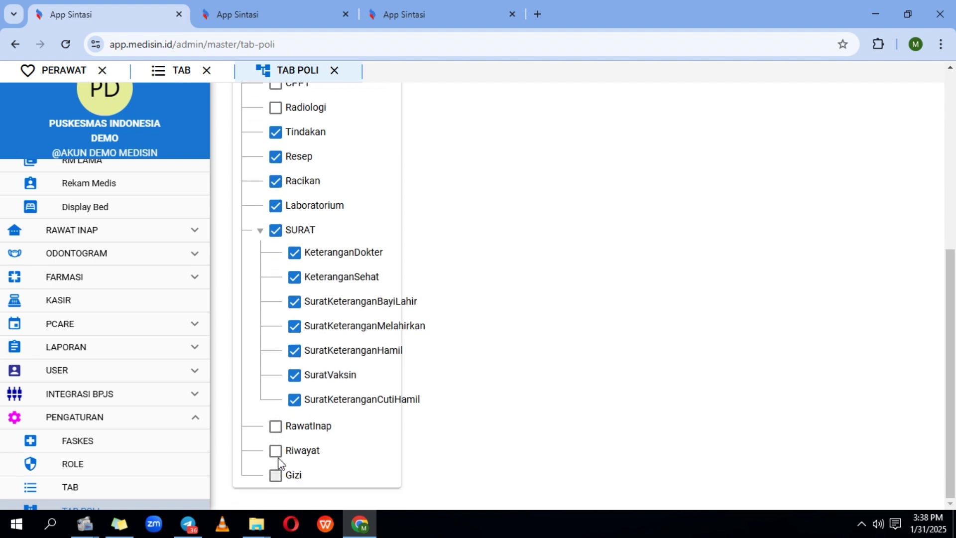
{"action": "scroll", "coordinate": [288, 442], "scroll_direction": "up", "scroll_amount": 4}
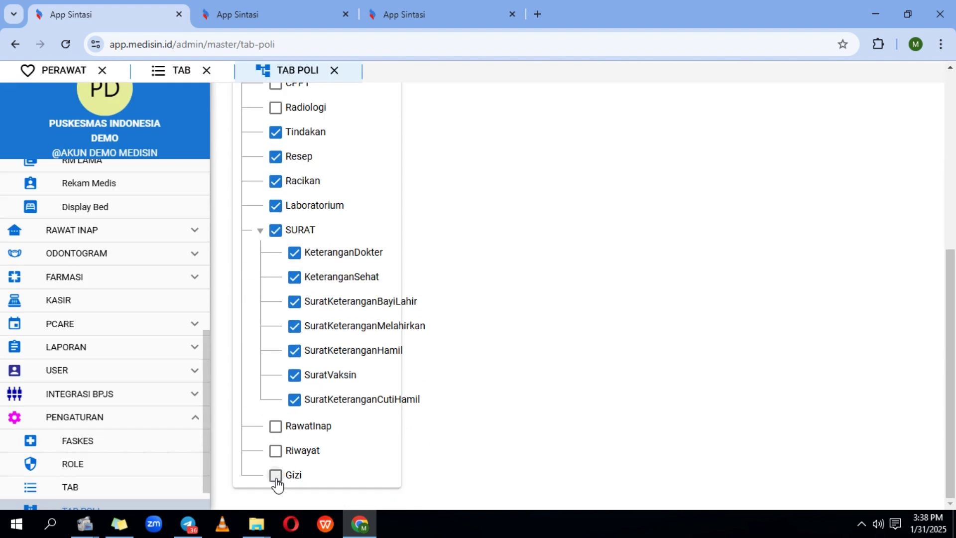
{"action": "scroll", "coordinate": [341, 308], "scroll_direction": "up", "scroll_amount": 6}
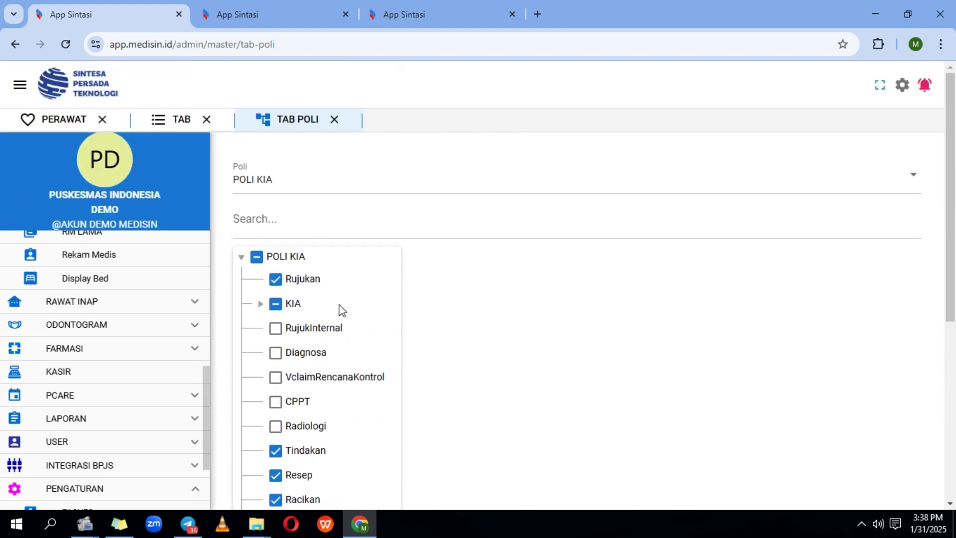
Reload the POLI KIA patient's service page, hide the side menu and check which service tabs are offered
{"action": "left_click", "coordinate": [295, 15]}
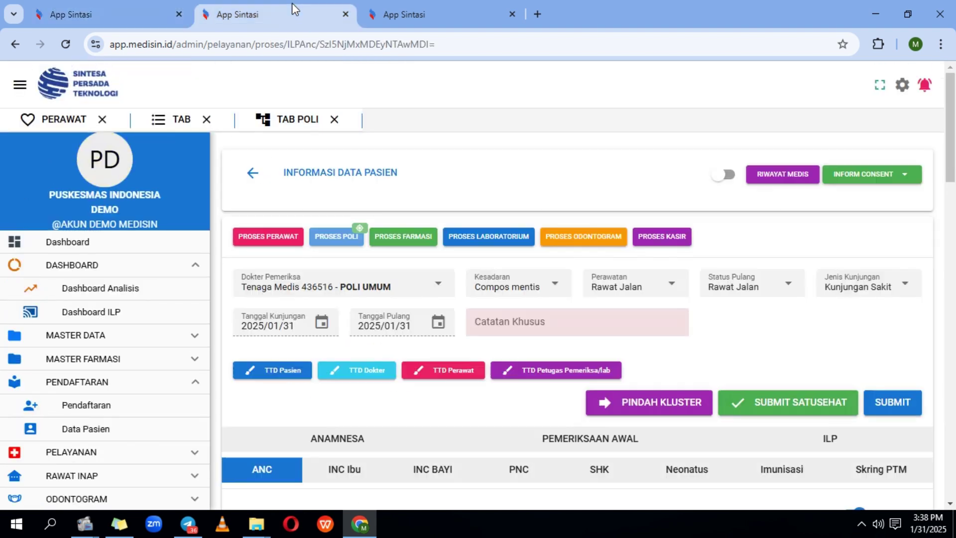
{"action": "left_click", "coordinate": [423, 5]}
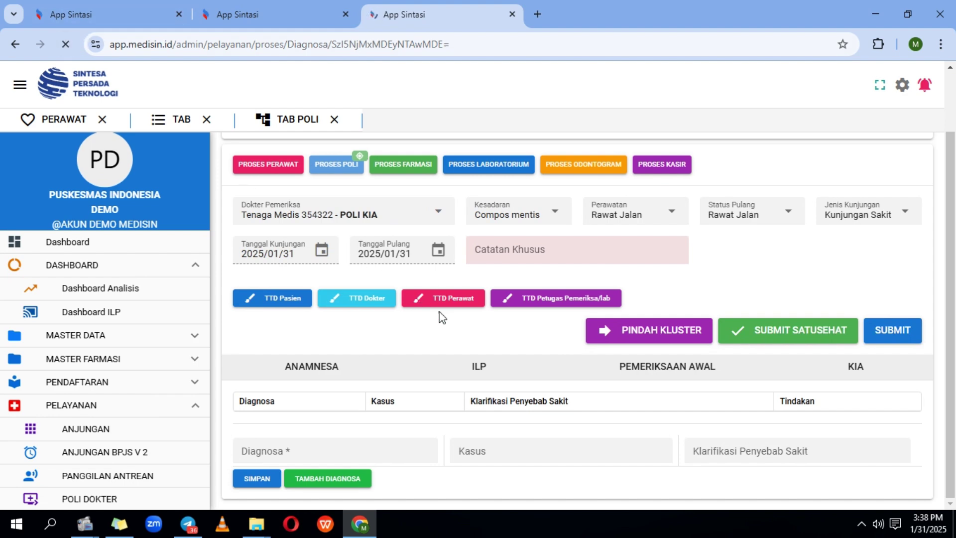
{"action": "scroll", "coordinate": [452, 338], "scroll_direction": "down", "scroll_amount": 1}
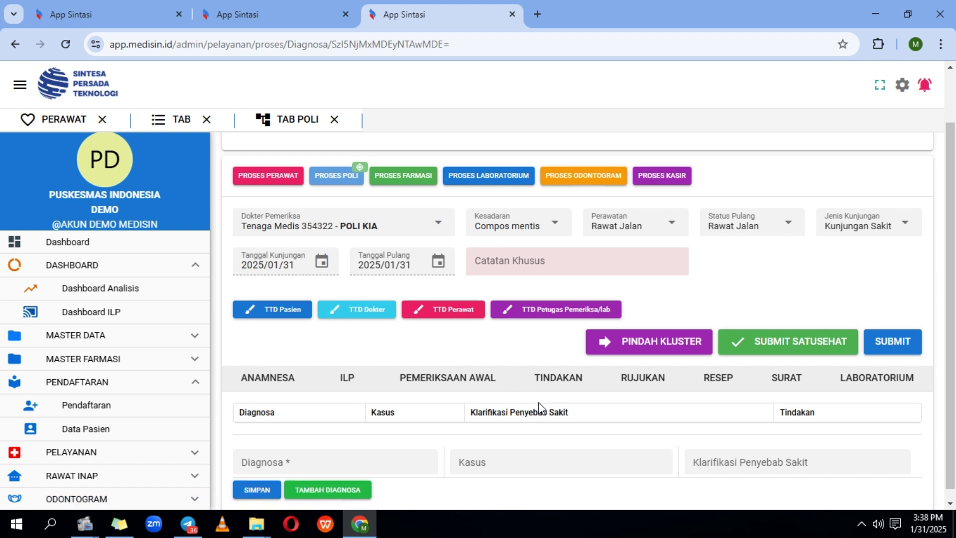
{"action": "scroll", "coordinate": [546, 391], "scroll_direction": "down", "scroll_amount": 1}
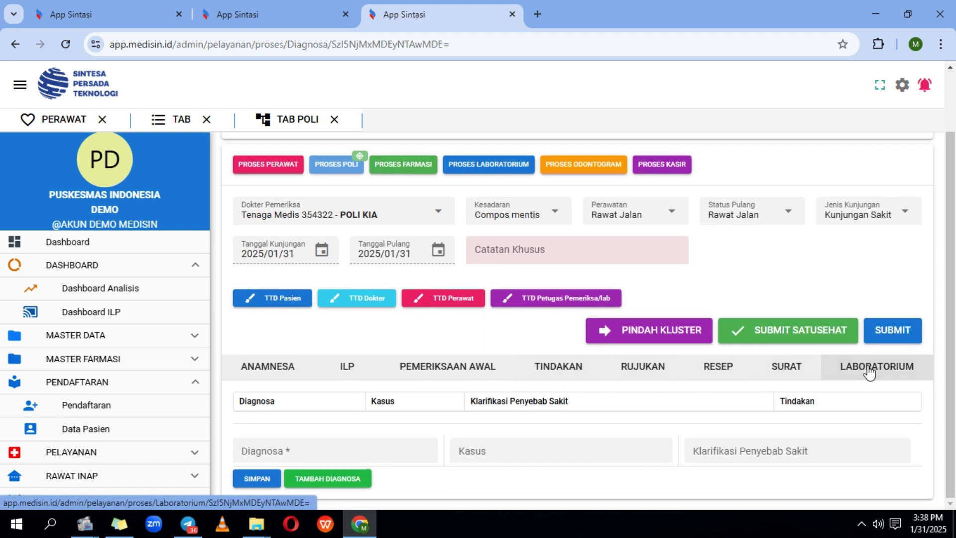
{"action": "scroll", "coordinate": [866, 371], "scroll_direction": "up", "scroll_amount": 2}
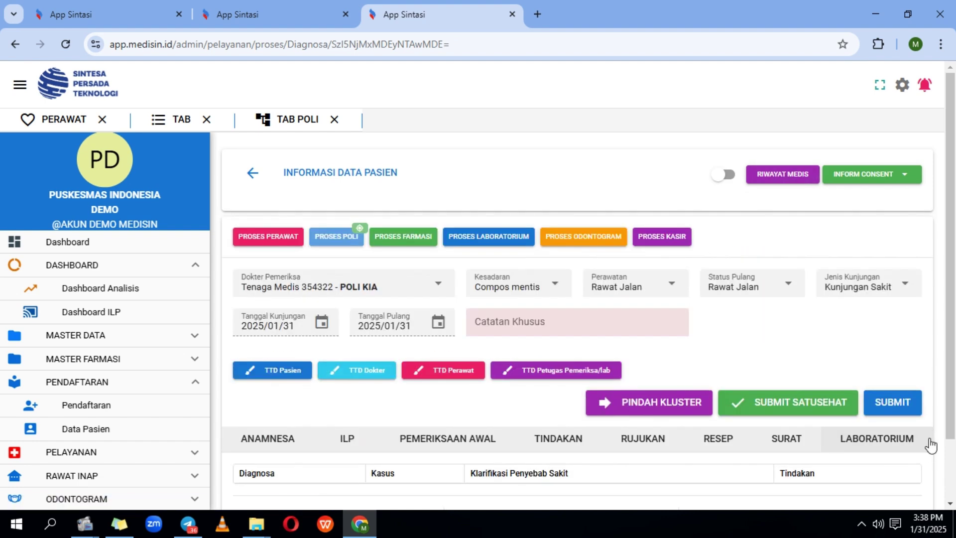
{"action": "left_click", "coordinate": [20, 86]}
{"action": "scroll", "coordinate": [460, 347], "scroll_direction": "down", "scroll_amount": 1}
{"action": "scroll", "coordinate": [460, 347], "scroll_direction": "down", "scroll_amount": 2}
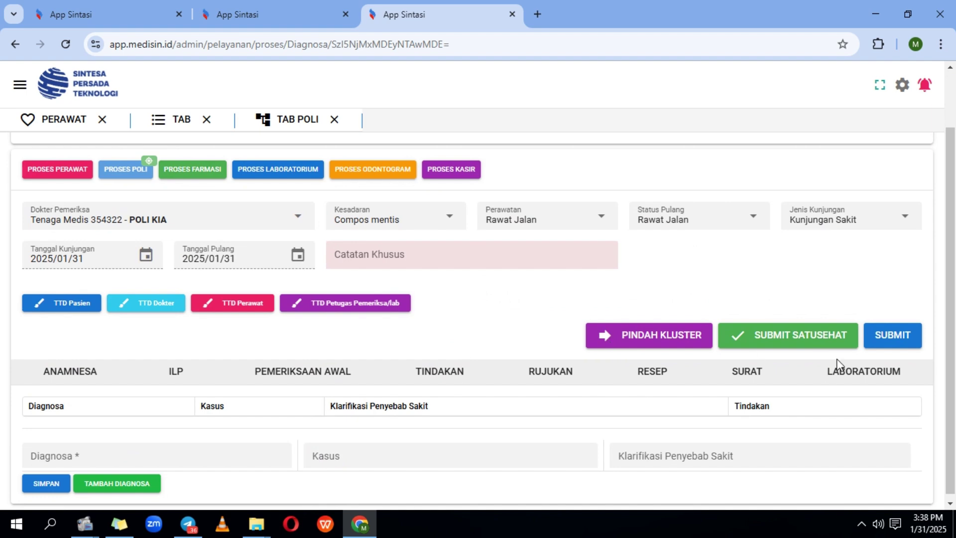
{"action": "left_click", "coordinate": [917, 370]}
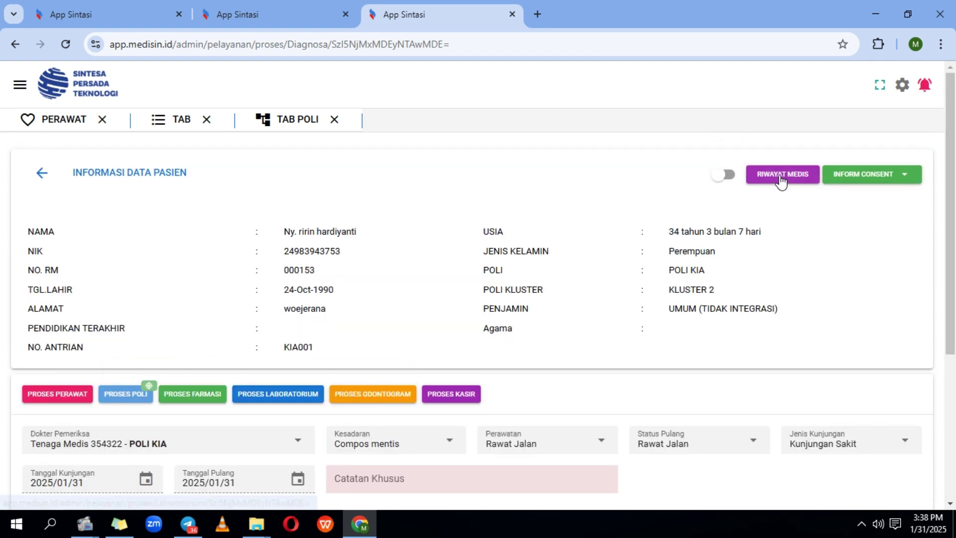
Open the patient's Riwayat Medis, look through the past visits and close it
{"action": "left_click", "coordinate": [779, 177]}
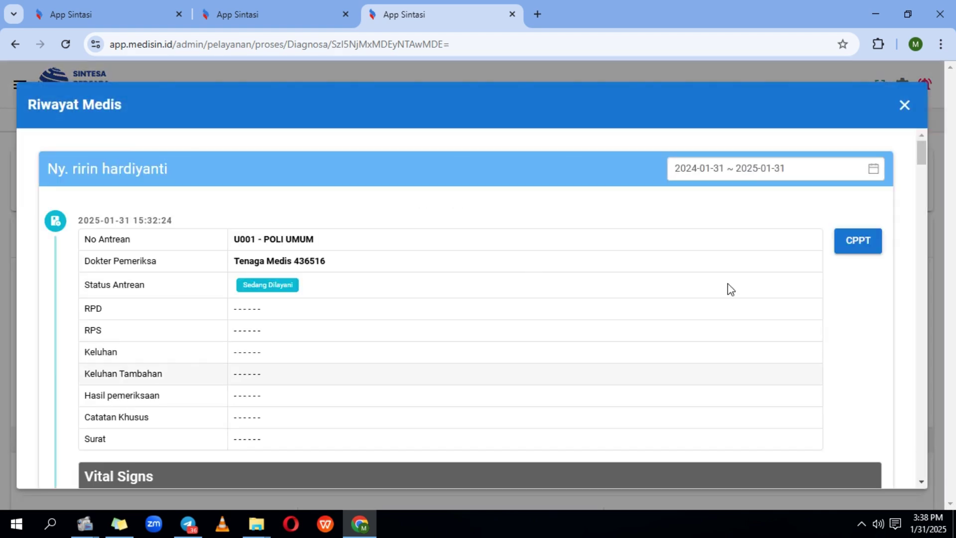
{"action": "scroll", "coordinate": [672, 286], "scroll_direction": "down", "scroll_amount": 10}
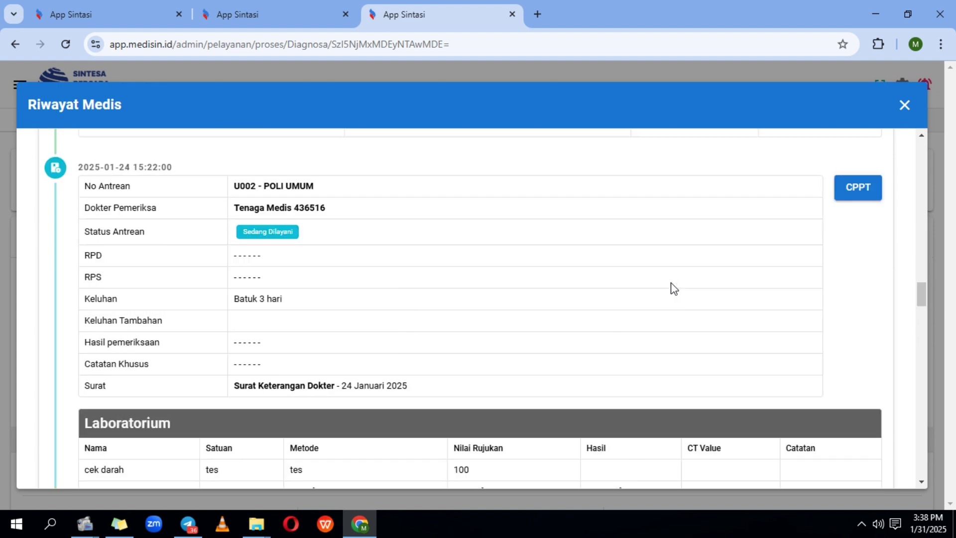
{"action": "scroll", "coordinate": [673, 288], "scroll_direction": "down", "scroll_amount": 5}
{"action": "left_click", "coordinate": [904, 105]}
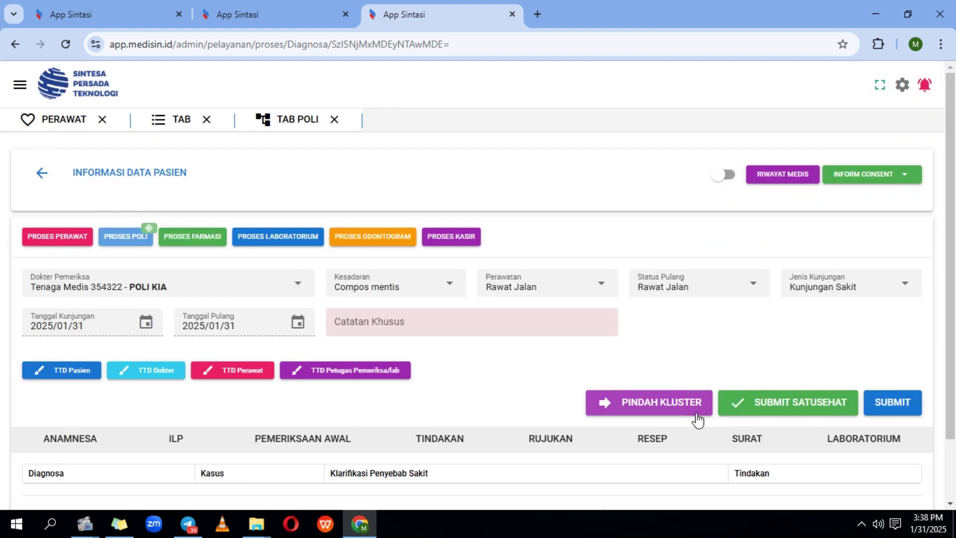
{"action": "scroll", "coordinate": [698, 419], "scroll_direction": "down", "scroll_amount": 2}
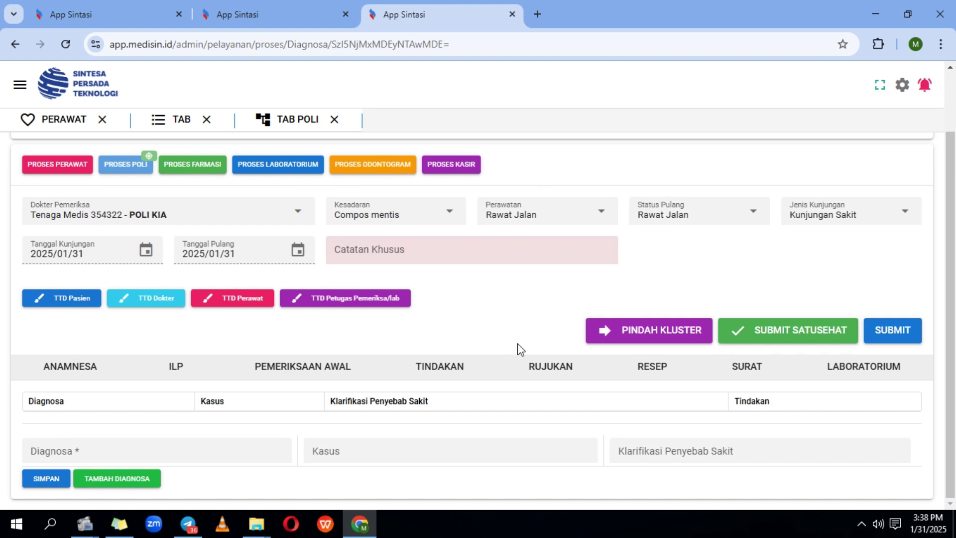
Return to the TAB settings, show the side menu and collapse its DASHBOARD and PENDAFTARAN groups
{"action": "left_click", "coordinate": [184, 124]}
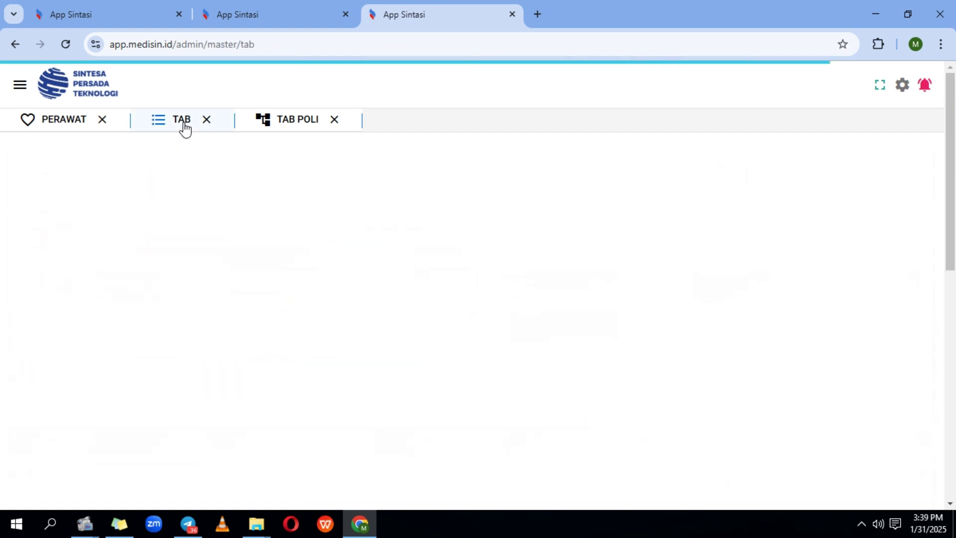
{"action": "left_click", "coordinate": [20, 85]}
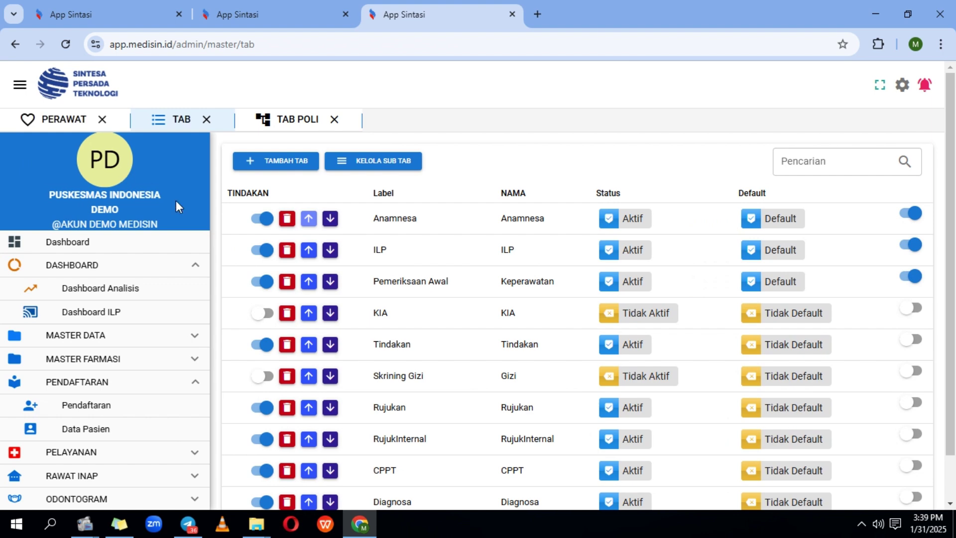
{"action": "left_click", "coordinate": [195, 270]}
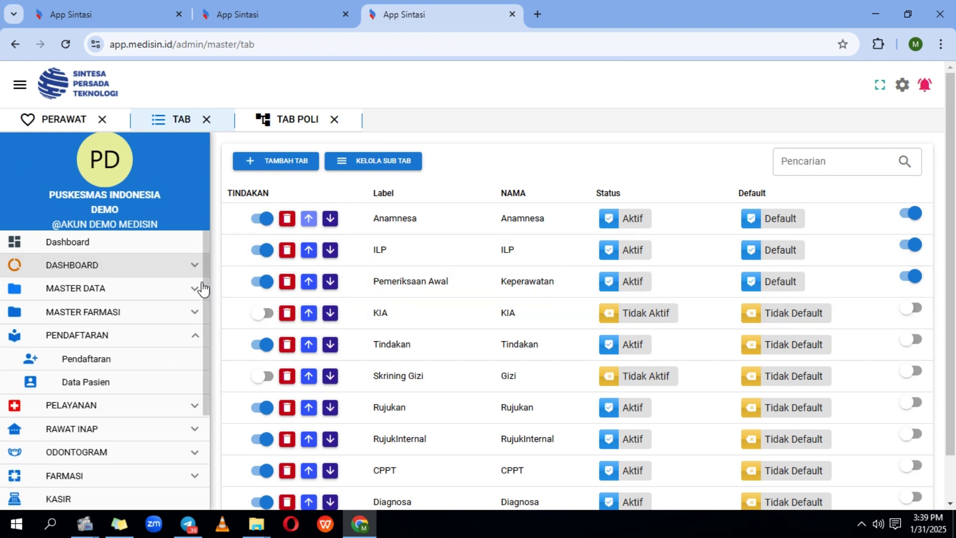
{"action": "left_click", "coordinate": [201, 332]}
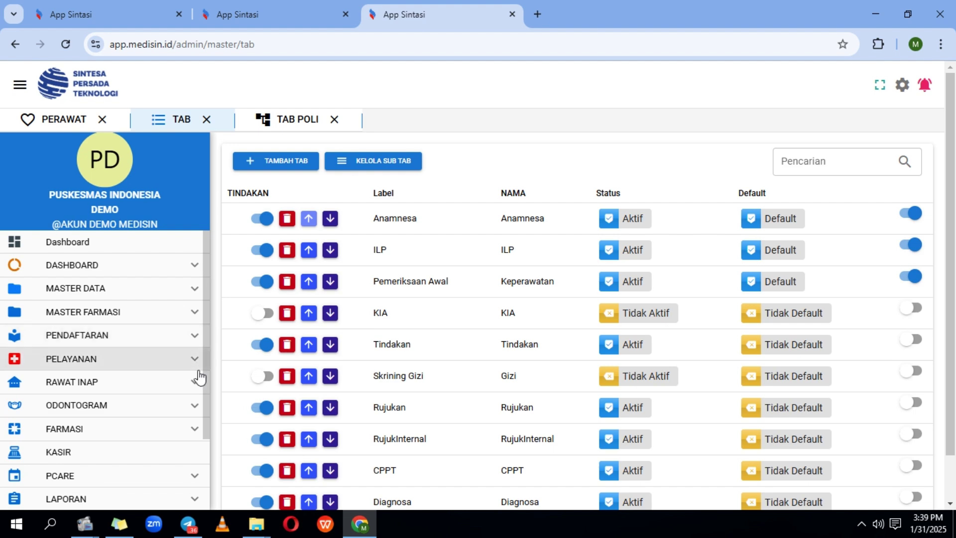
{"action": "scroll", "coordinate": [198, 427], "scroll_direction": "down", "scroll_amount": 2}
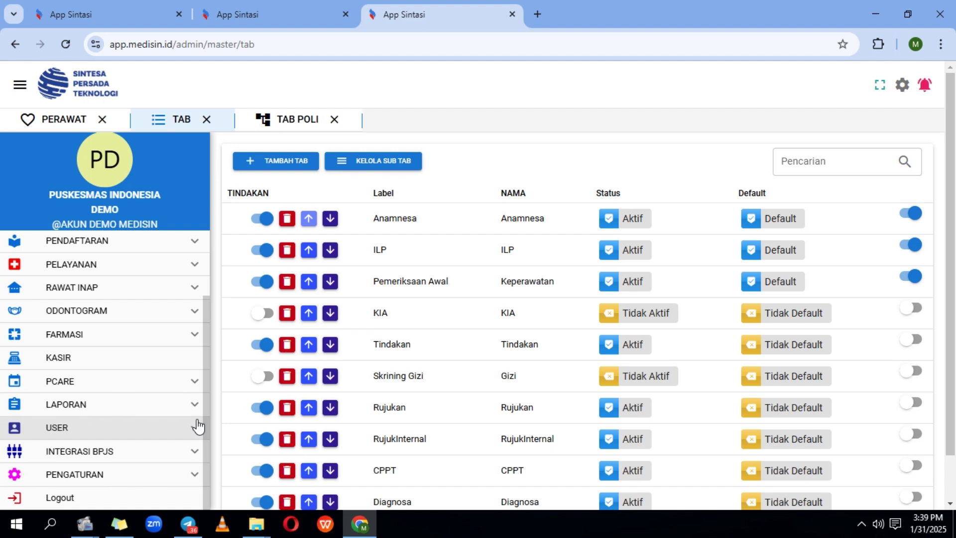
{"action": "scroll", "coordinate": [198, 426], "scroll_direction": "down", "scroll_amount": 1}
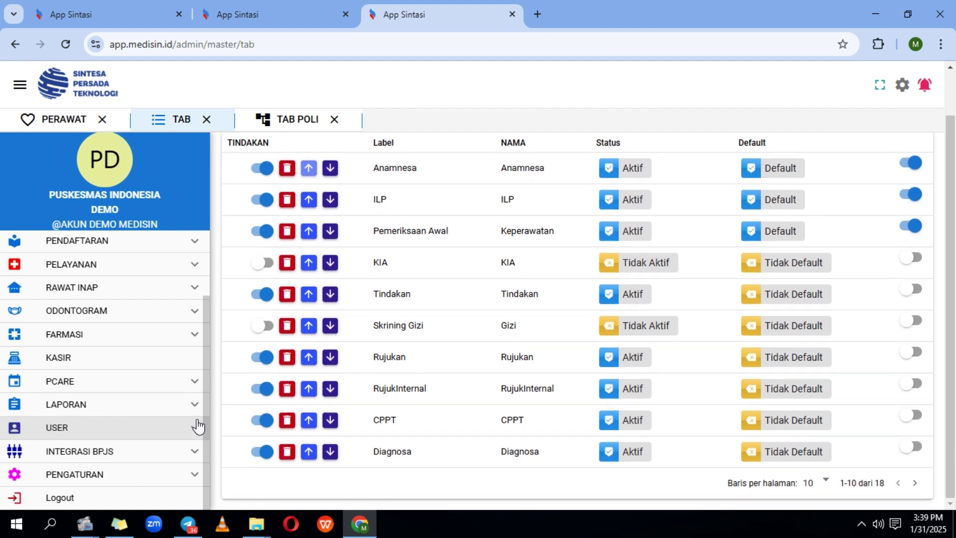
{"action": "scroll", "coordinate": [198, 426], "scroll_direction": "up", "scroll_amount": 2}
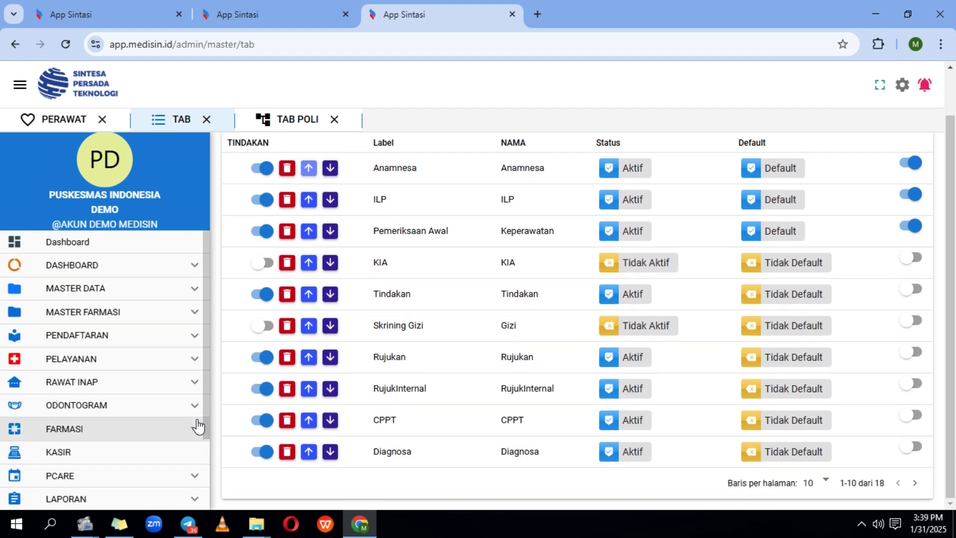